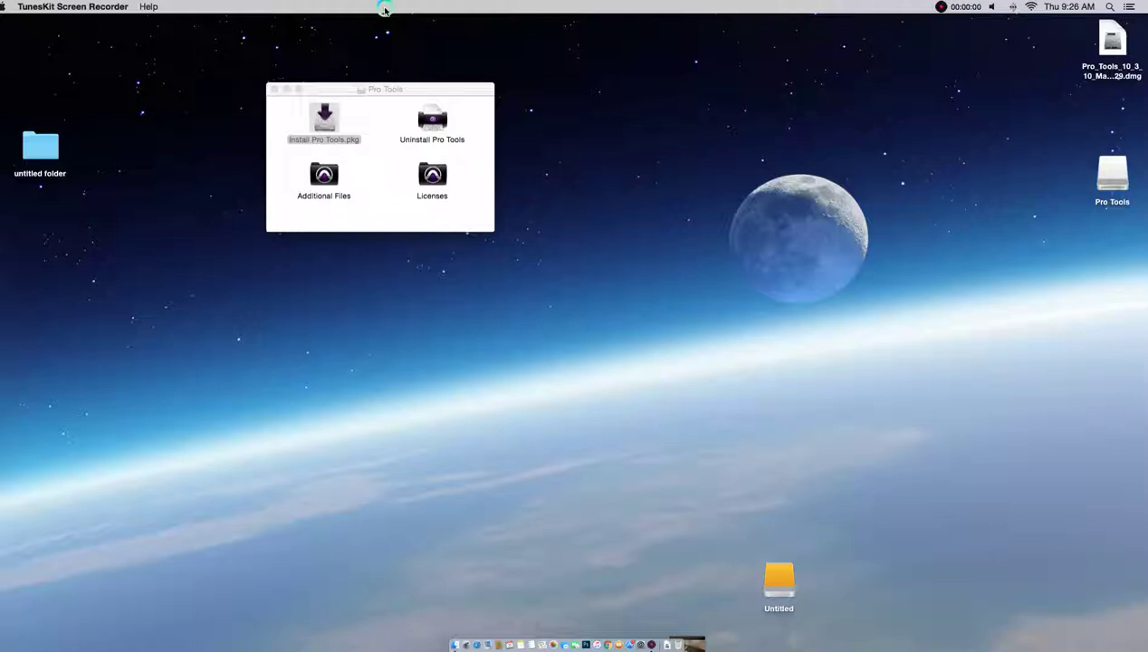
- Check the OS X version via Apple menu > About This Mac, which shows Yosemite 10.10.3
left_click(5, 7)
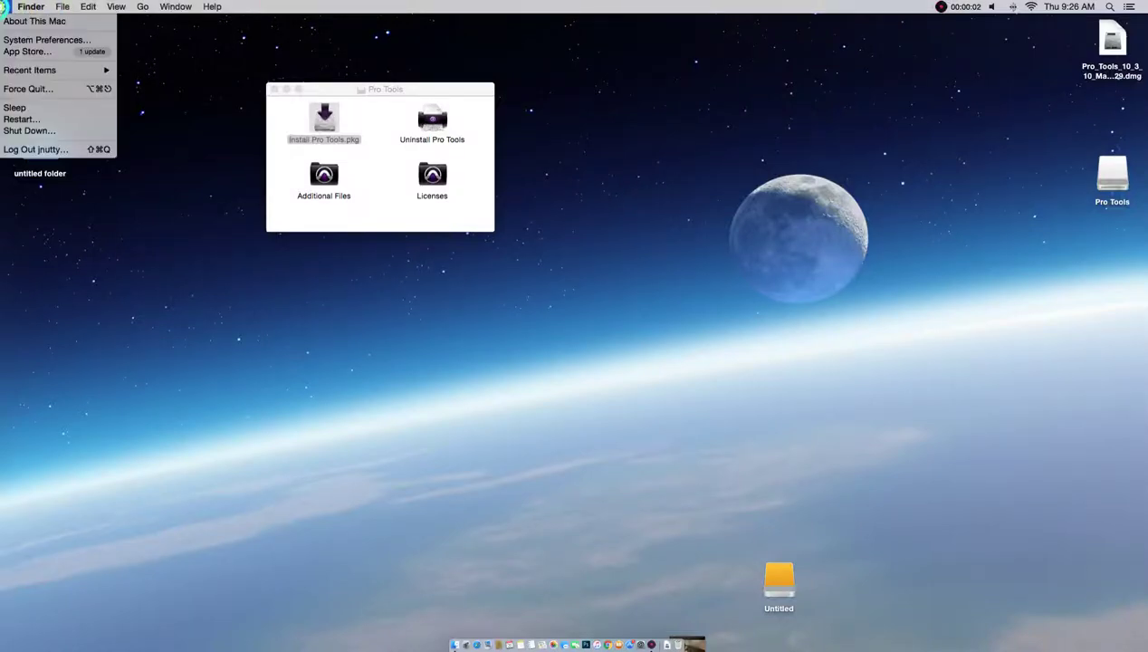
left_click(18, 20)
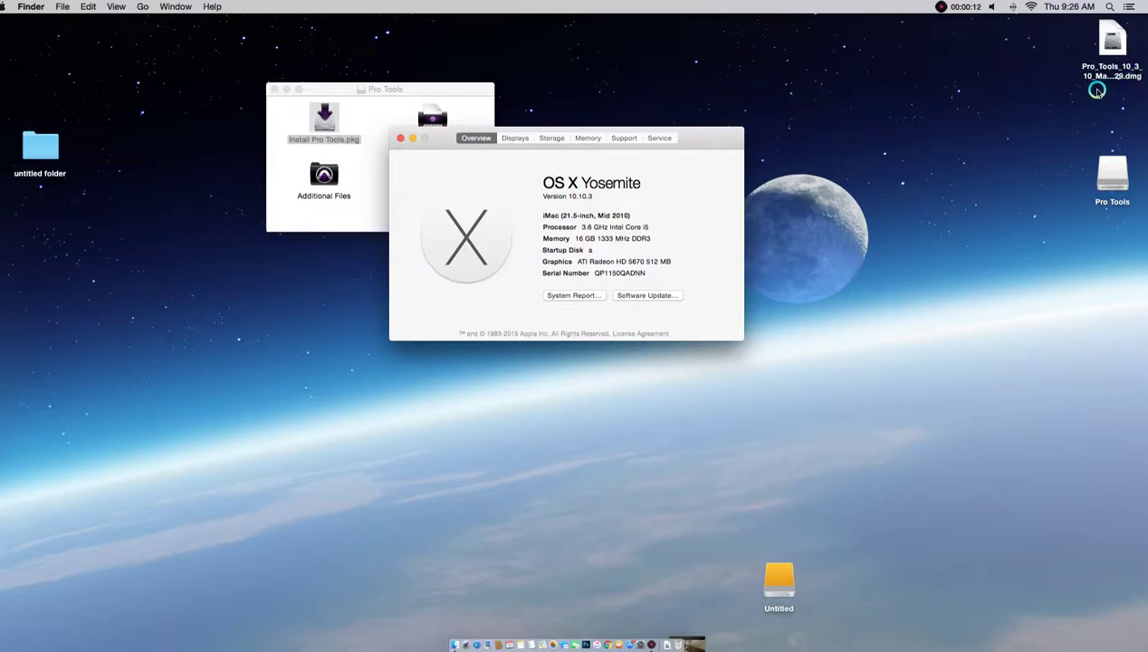
- Run Install Pro Tools.pkg until it reports an incompatible OS, then quit the installer
left_click(401, 139)
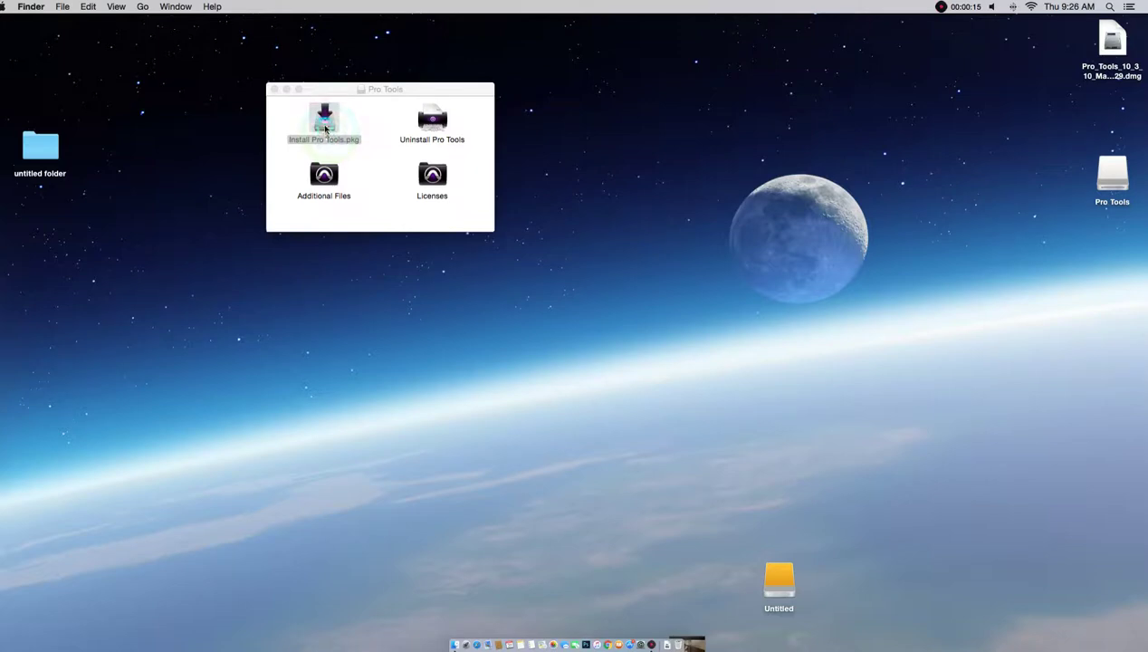
double_click(324, 125)
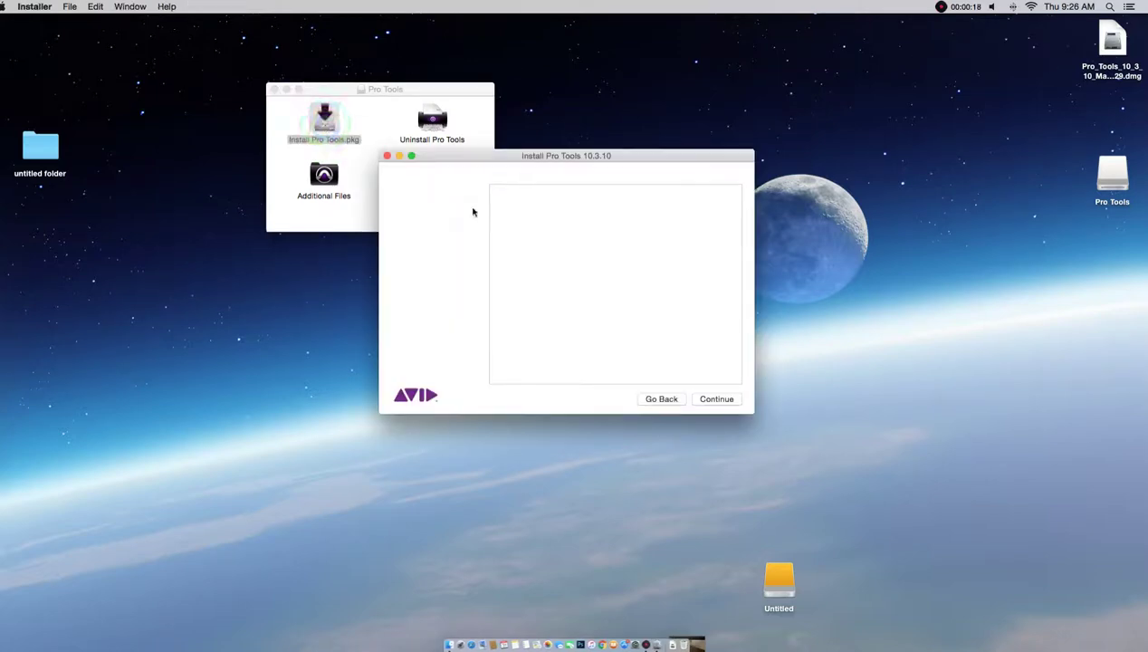
left_click(652, 246)
left_click(707, 401)
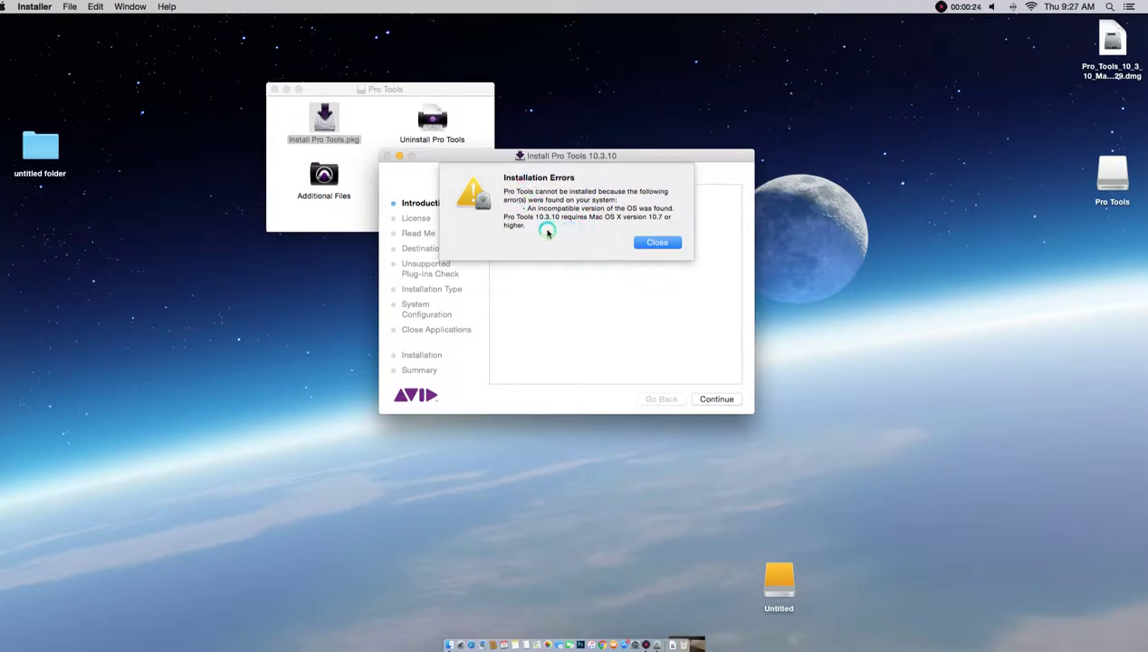
left_click(658, 244)
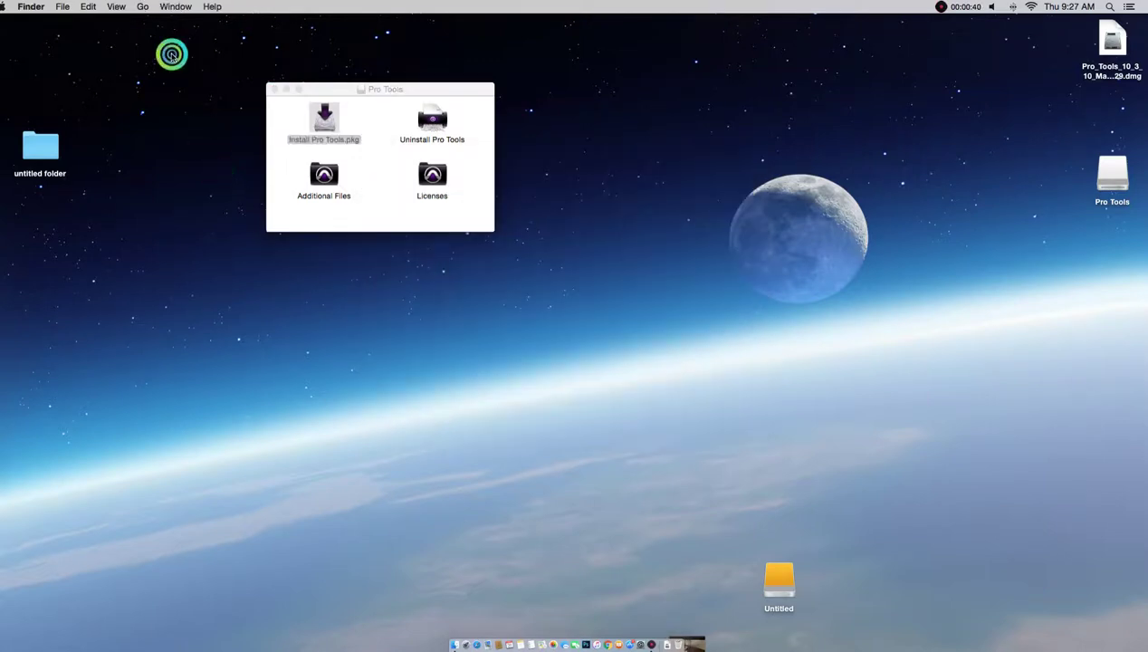
- Browse from Go > Computer into disk a › System › Library and scroll its folder list
left_click(142, 8)
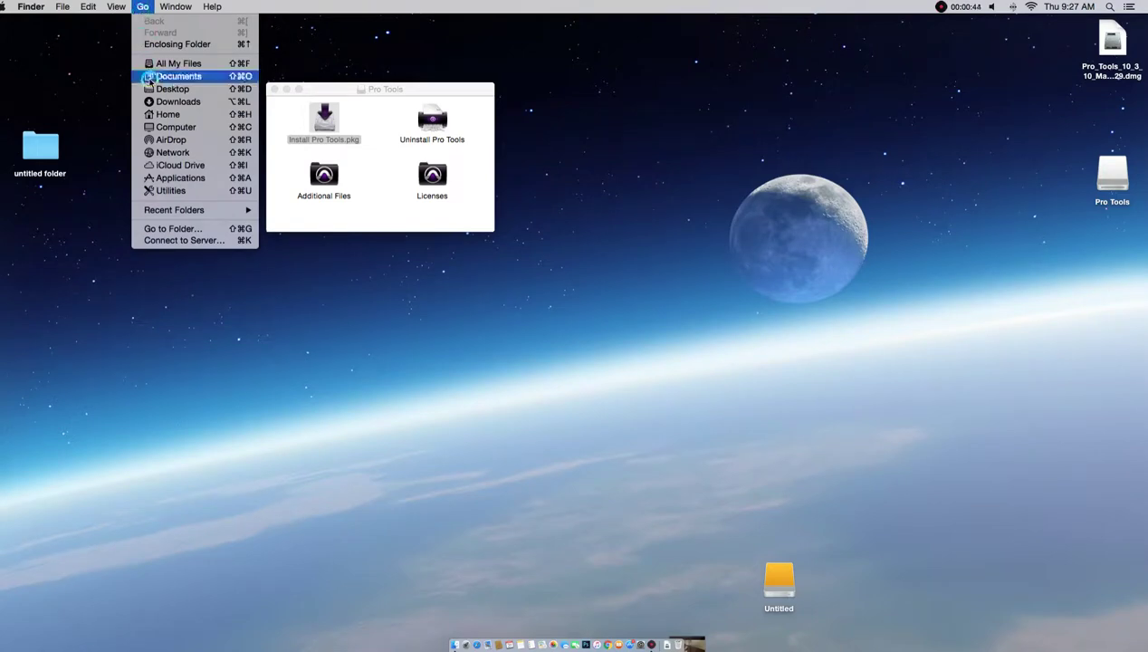
left_click(160, 127)
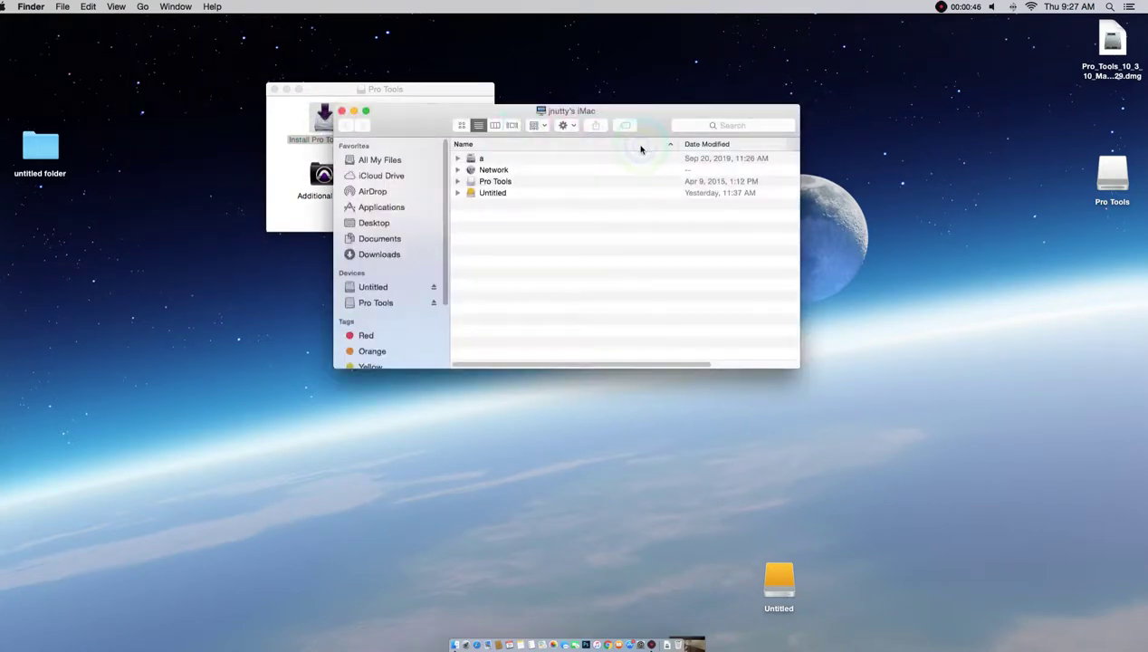
double_click(489, 161)
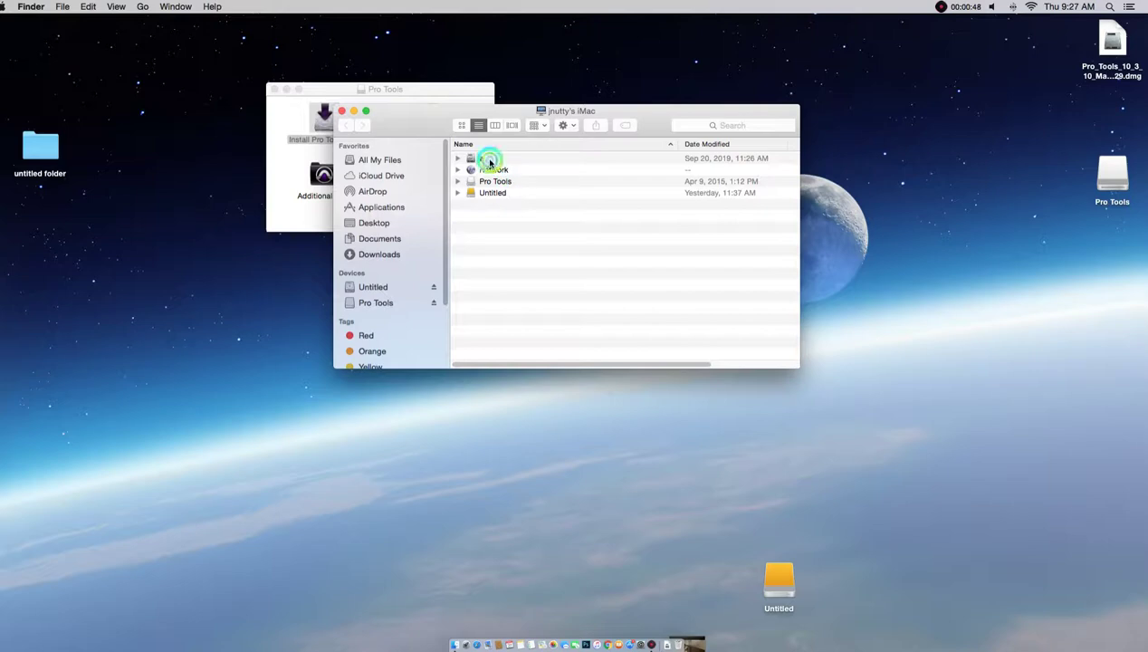
double_click(500, 184)
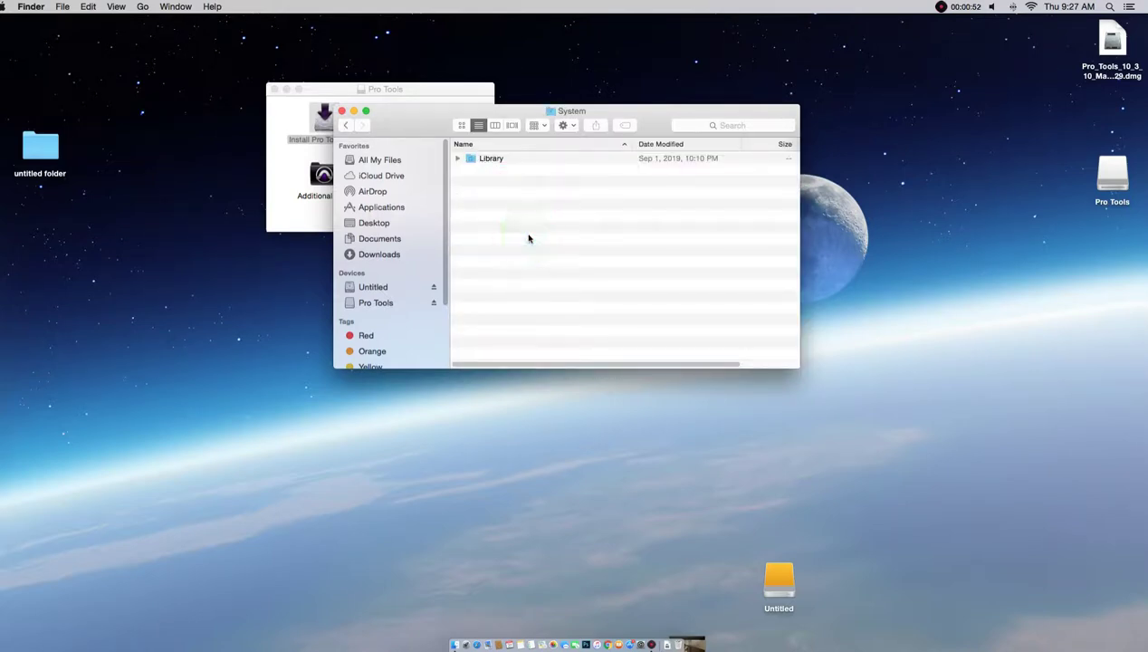
left_click(498, 161)
double_click(496, 160)
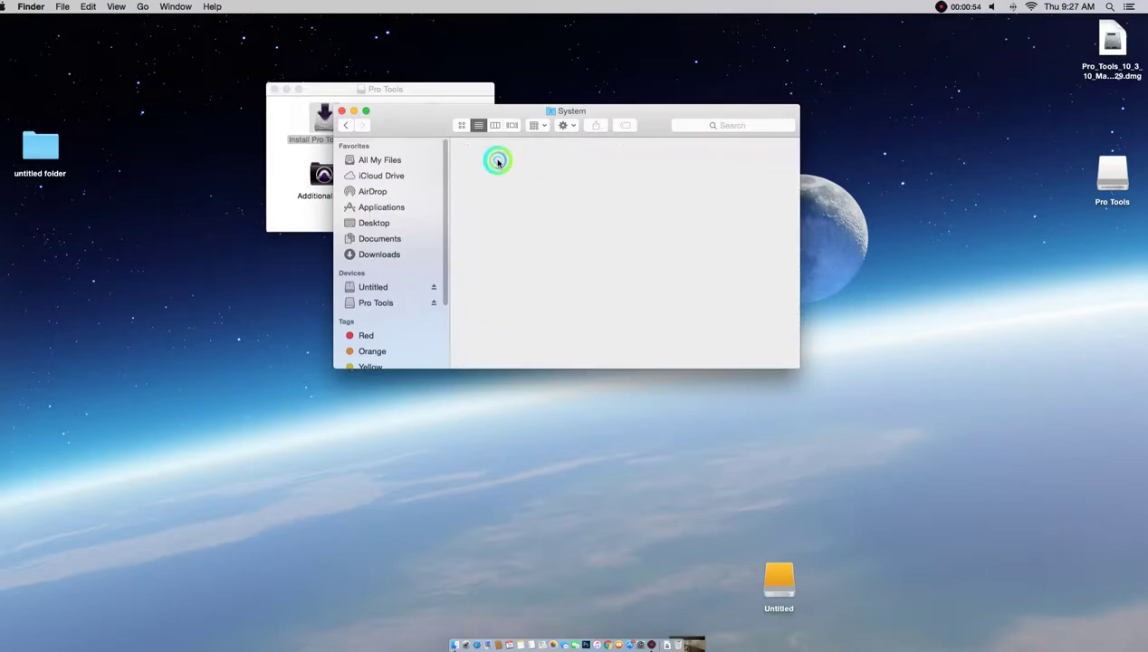
scroll(540, 255, "down", 1)
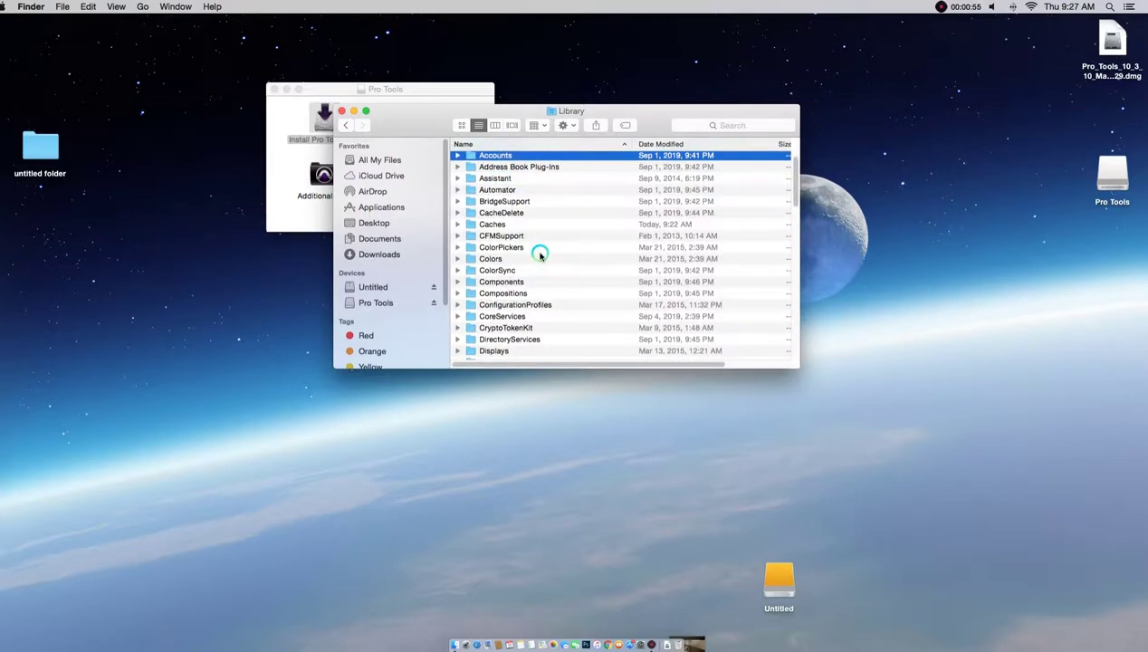
scroll(540, 255, "down", 2)
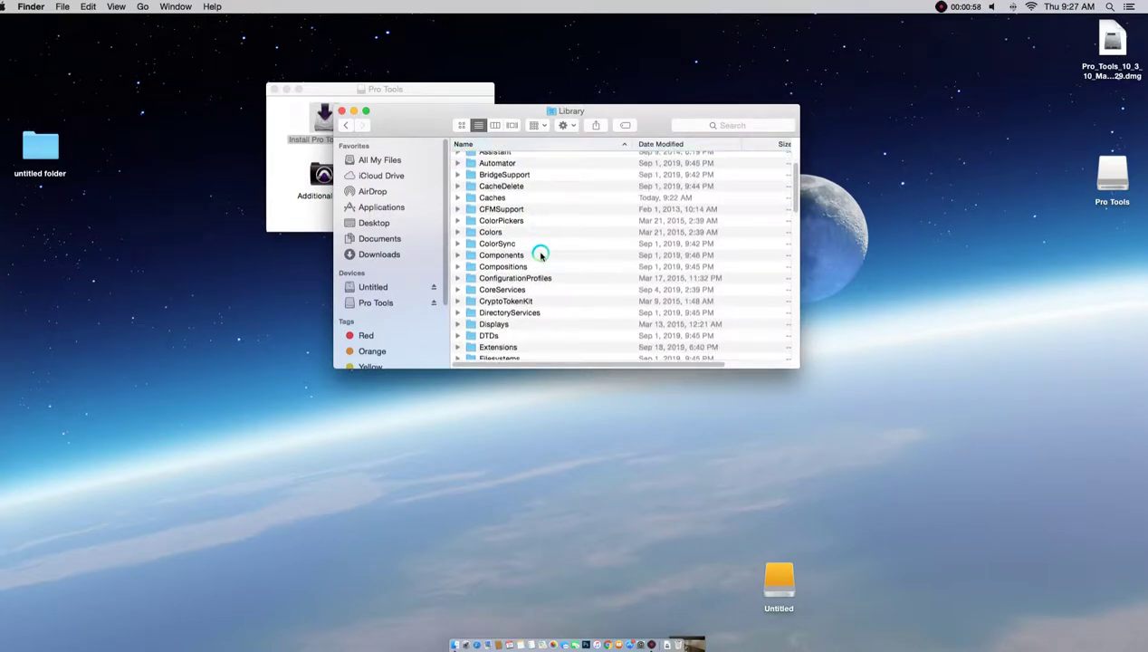
scroll(539, 255, "down", 3)
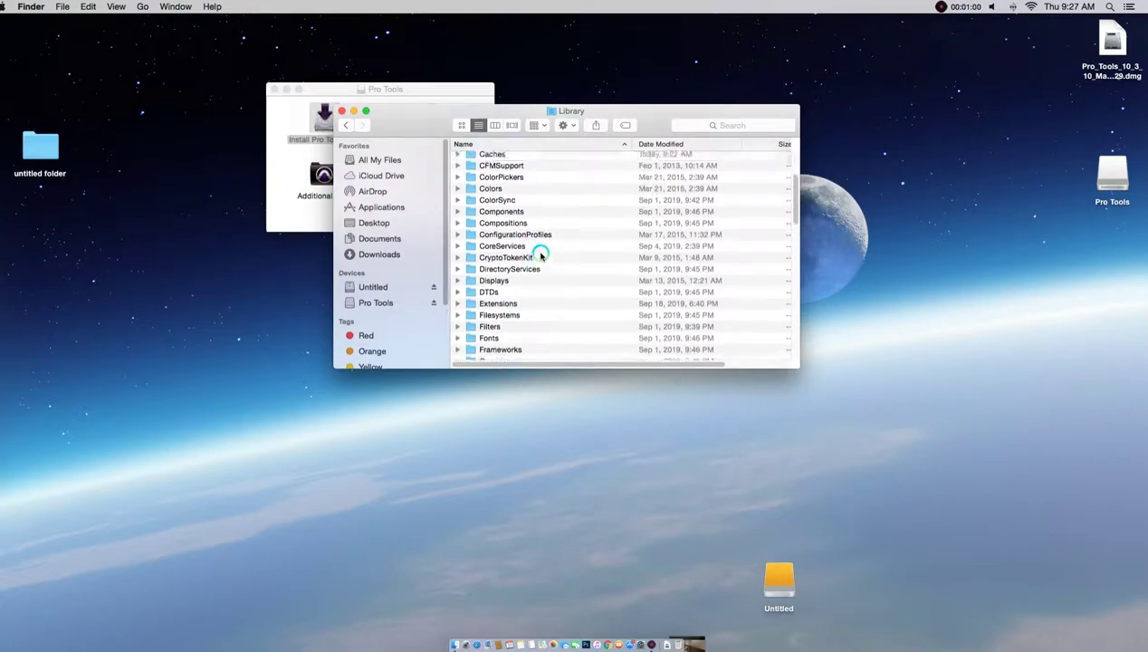
scroll(539, 255, "up", 5)
scroll(540, 255, "down", 2)
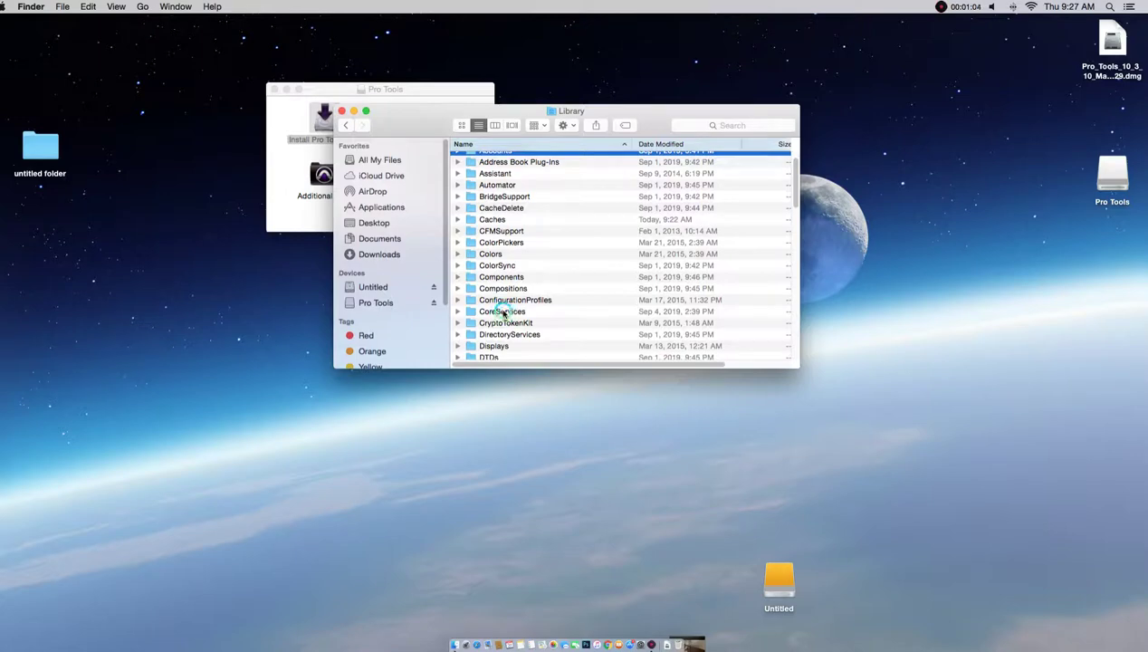
- Open the CoreServices folder and select SystemVersion.plist
double_click(500, 312)
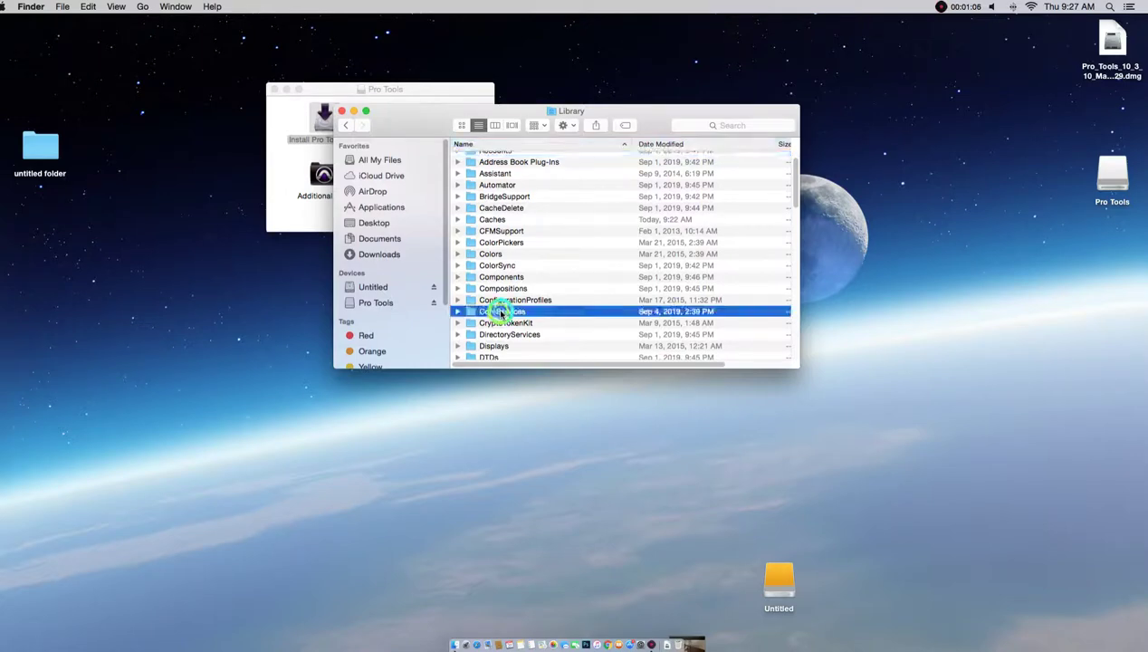
left_click(502, 310)
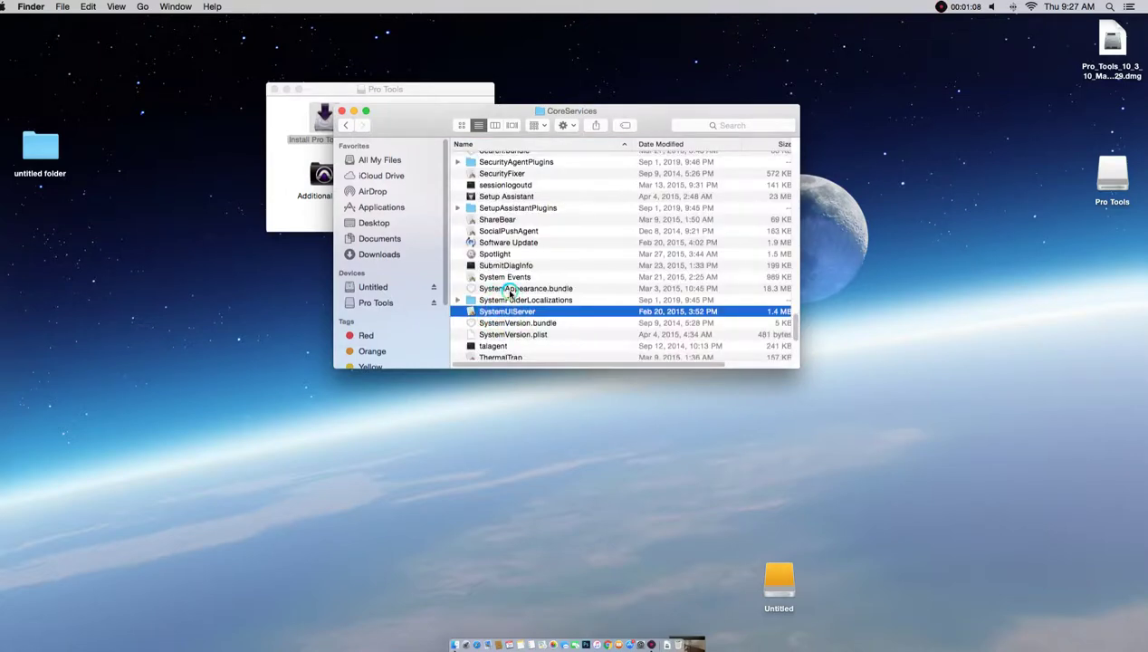
scroll(510, 292, "down", 1)
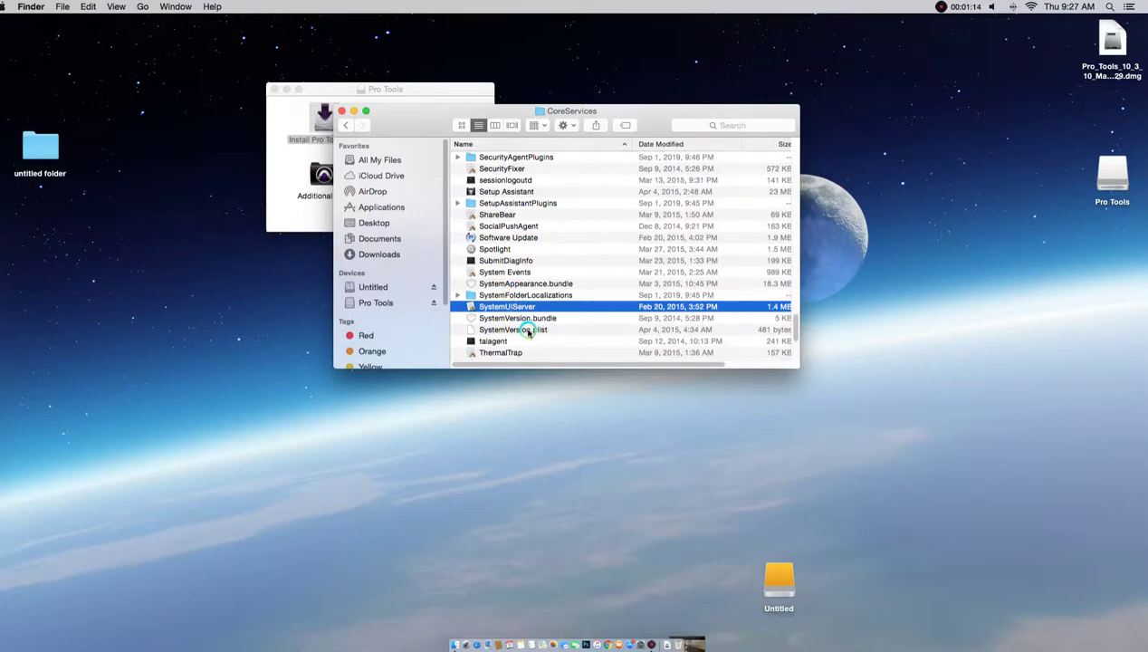
left_click(525, 333)
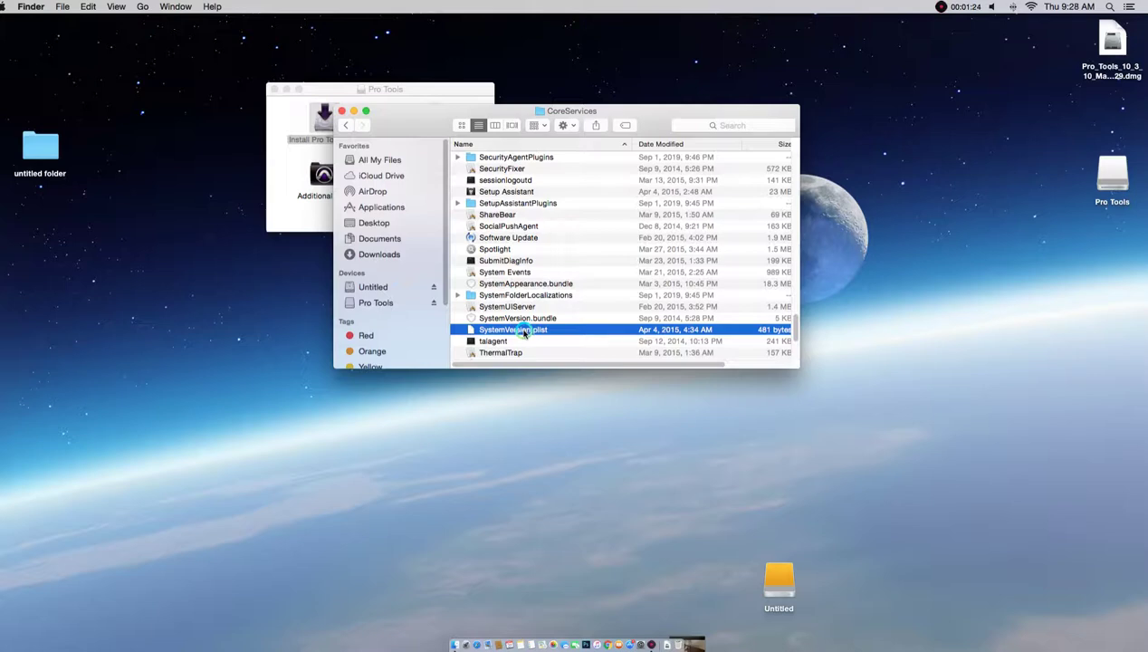
- Copy SystemVersion.plist and paste the copy onto the desktop
right_click(524, 332)
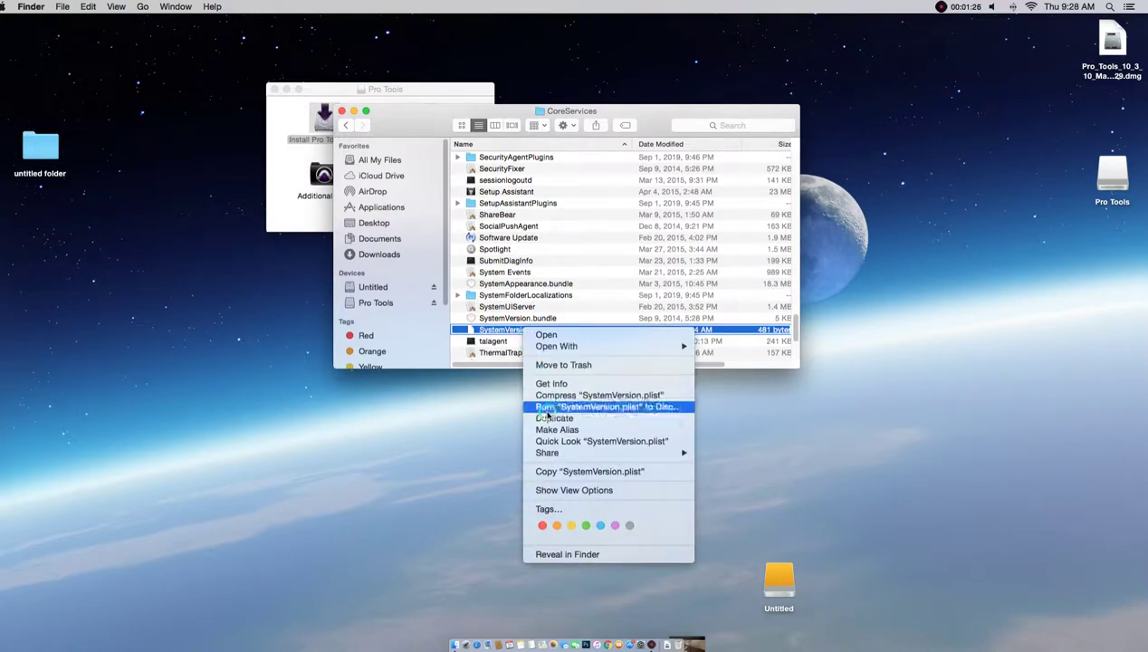
left_click(557, 472)
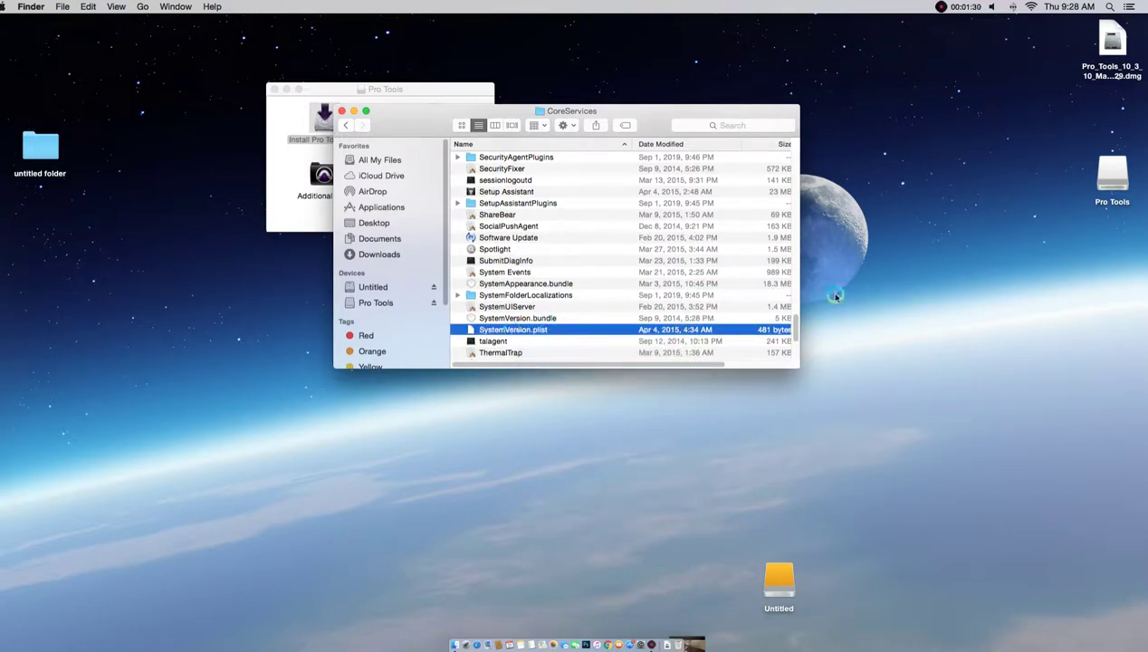
right_click(896, 277)
left_click(932, 318)
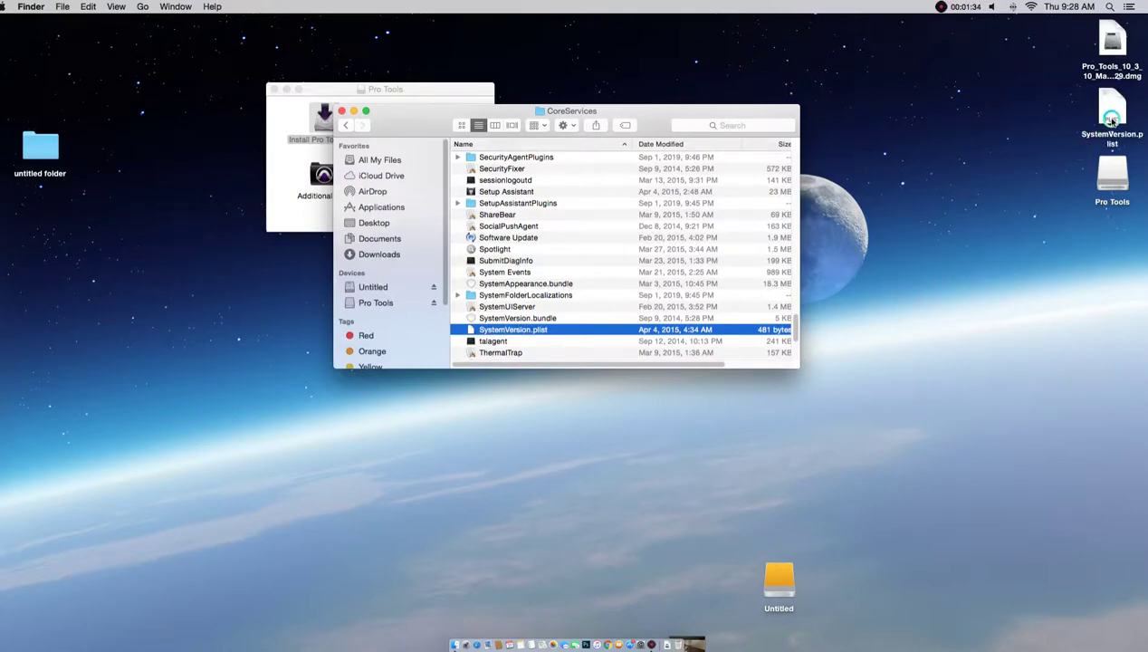
right_click(555, 332)
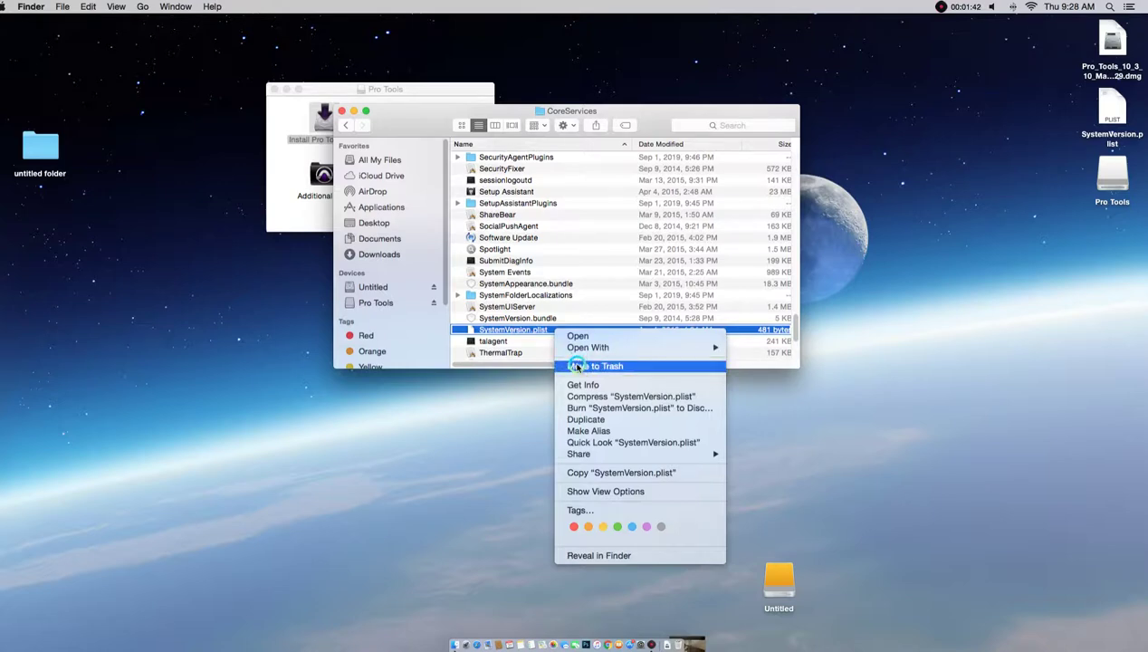
- Open SystemVersion.plist in TextEdit and try adding a line after the version strings
mouse_move(634, 348)
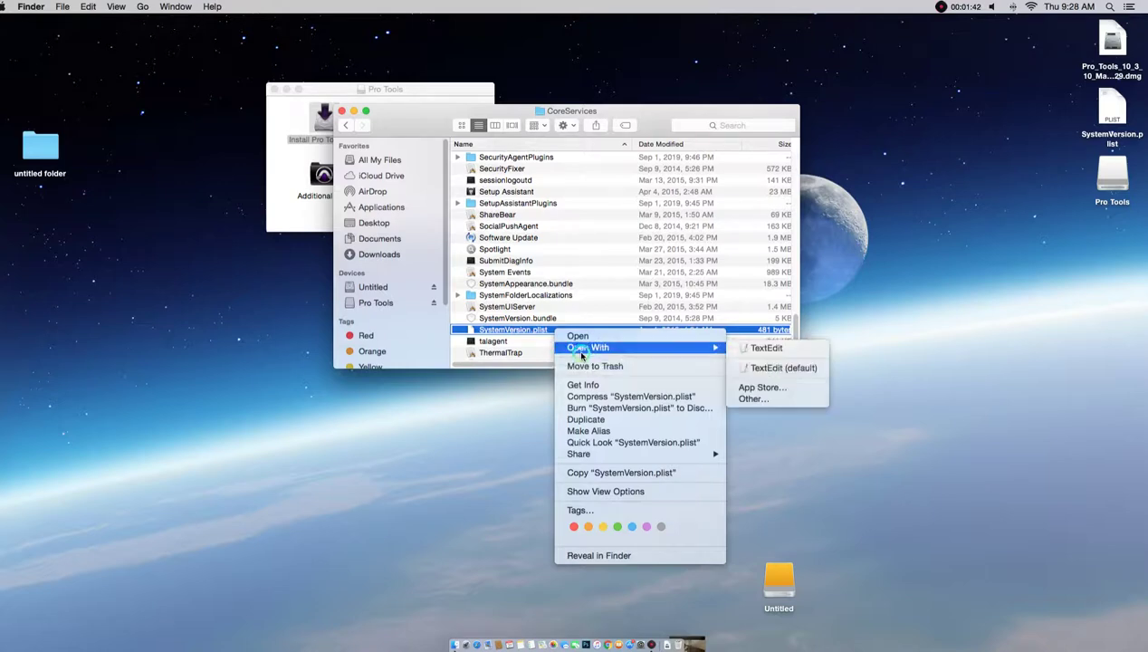
left_click(763, 350)
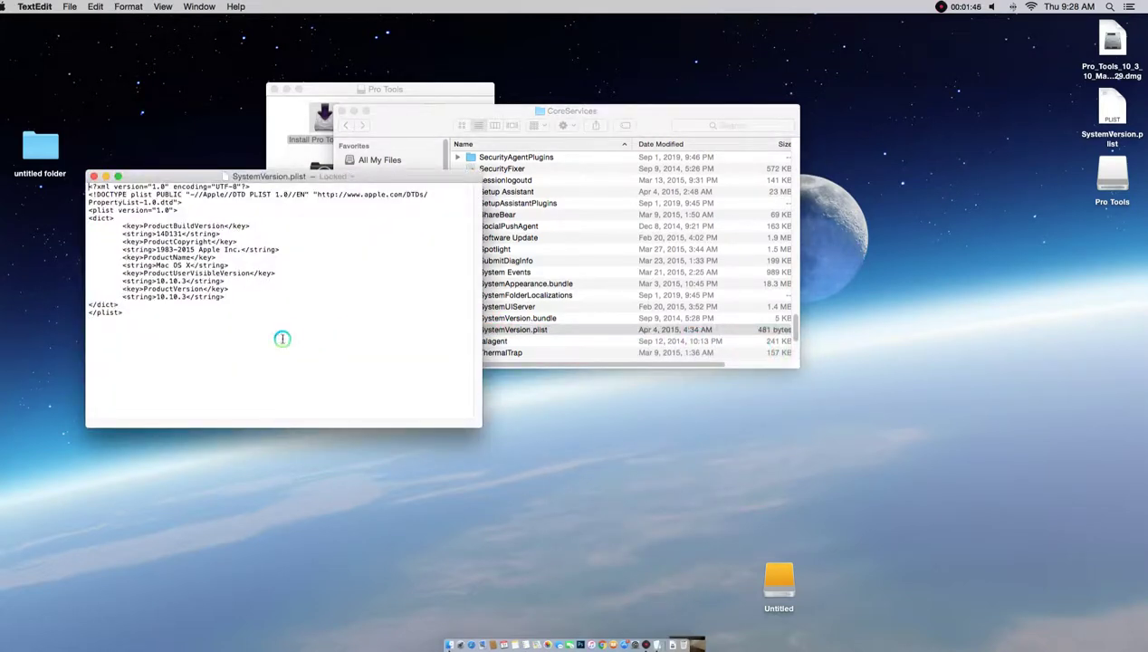
left_click(284, 309)
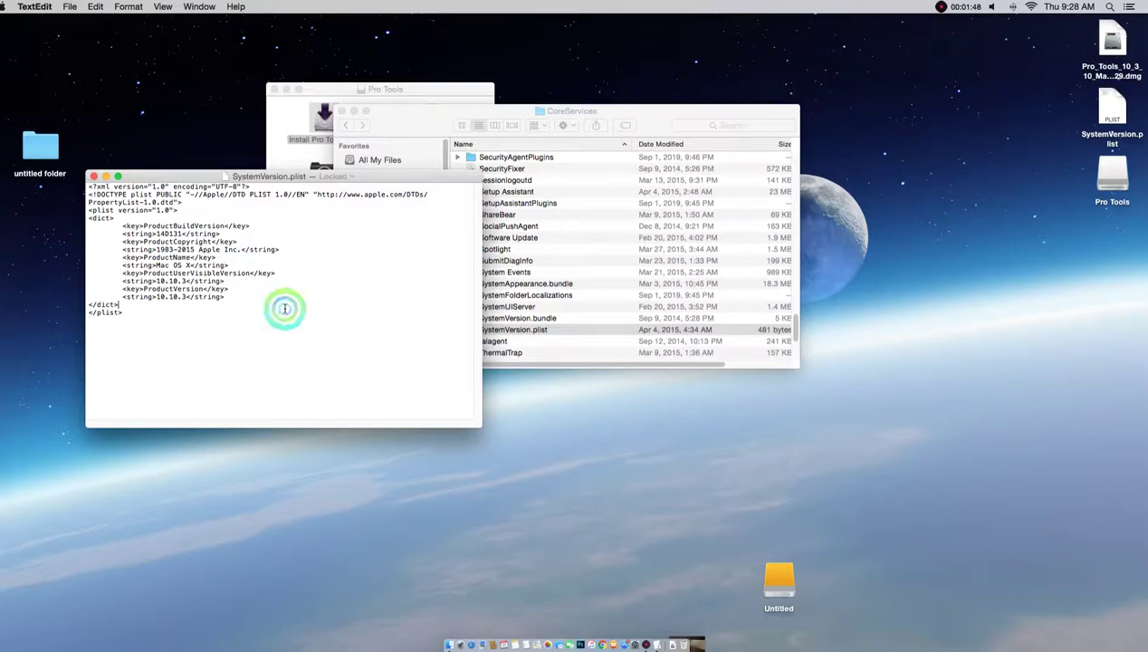
left_click(243, 298)
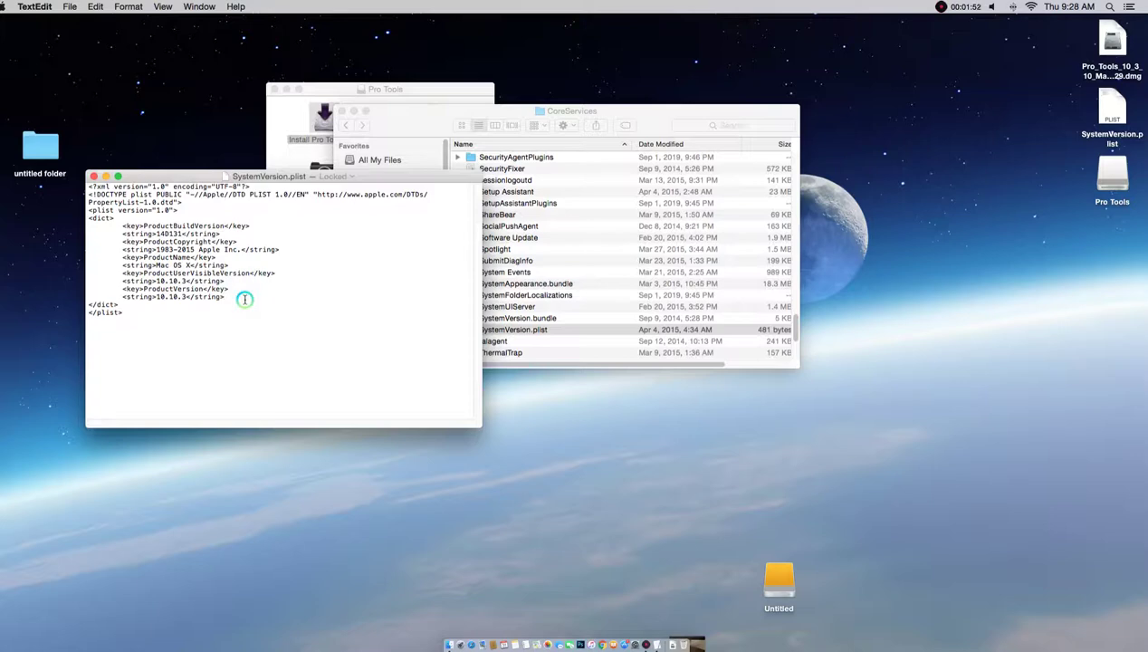
key("Return")
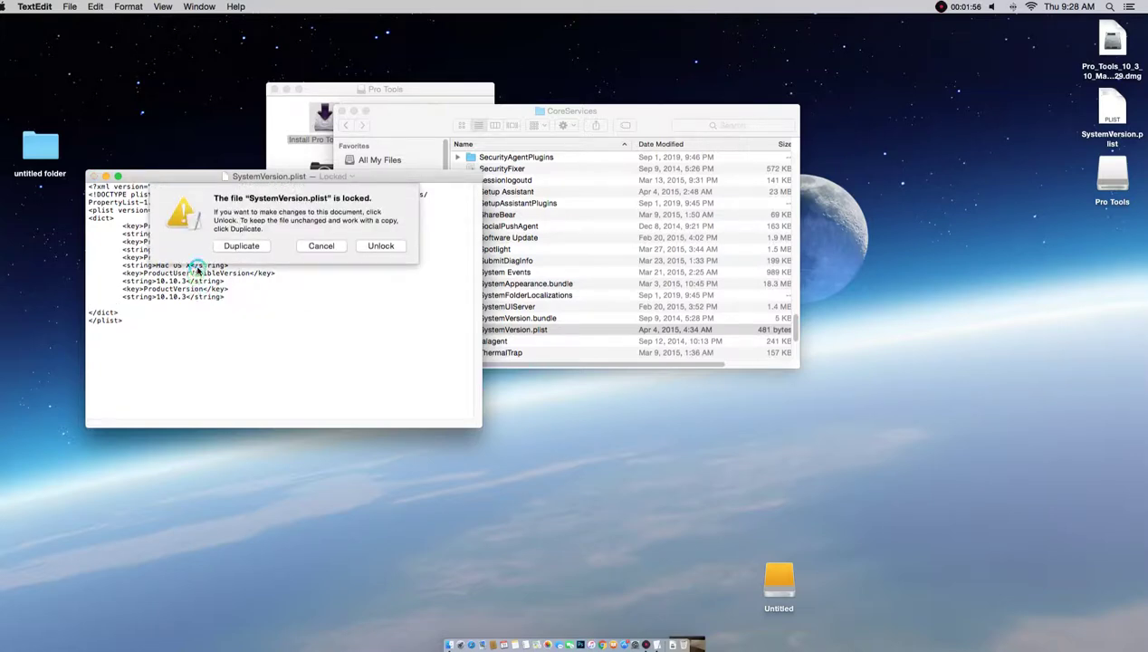
- Duplicate the locked file and place the editable copy's window to the right
left_click(227, 248)
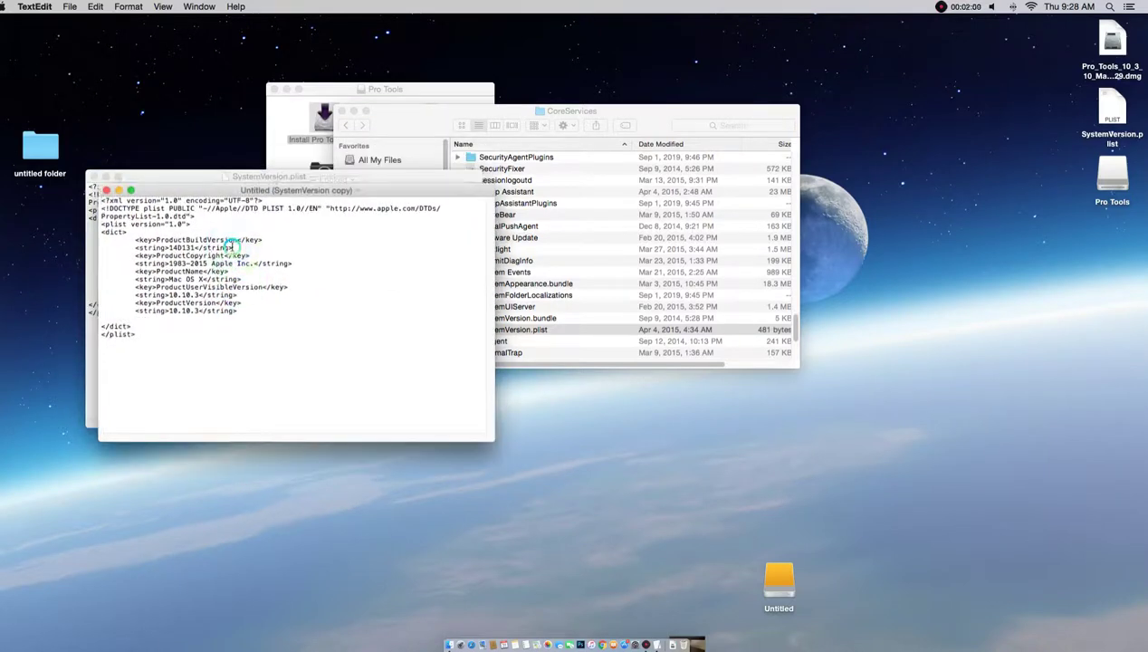
left_click(208, 198)
left_click_drag(208, 194, 305, 192)
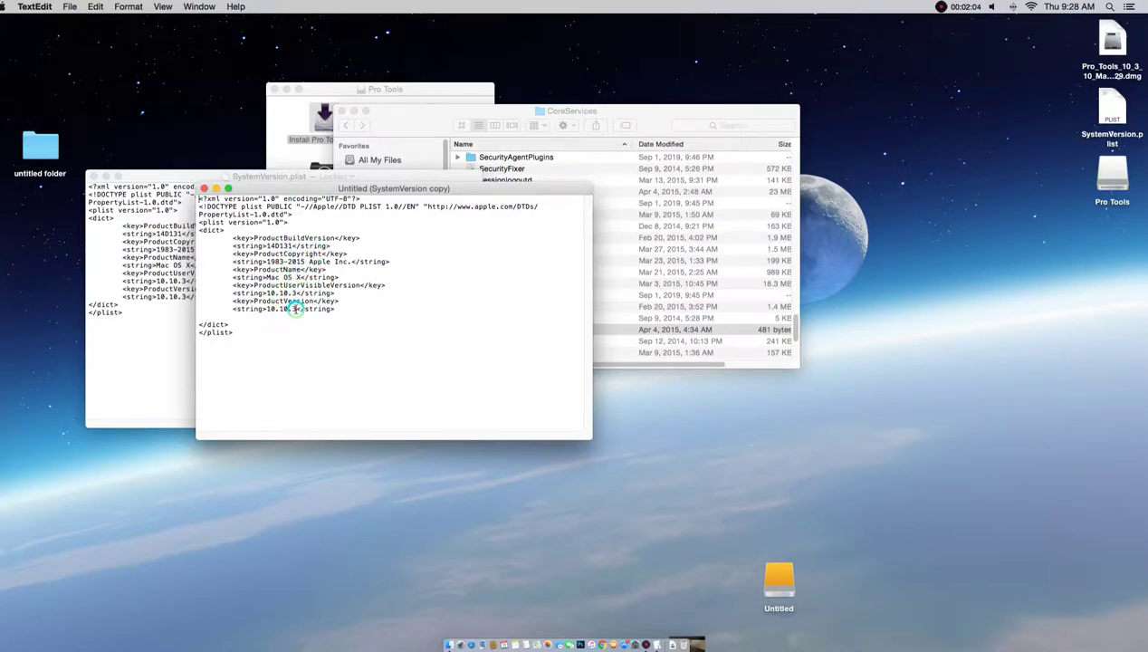
- Change the ProductVersion and ProductUserVisibleVersion values to 10.9 in the duplicate
left_click(295, 308)
key("BackSpace")
type("4")
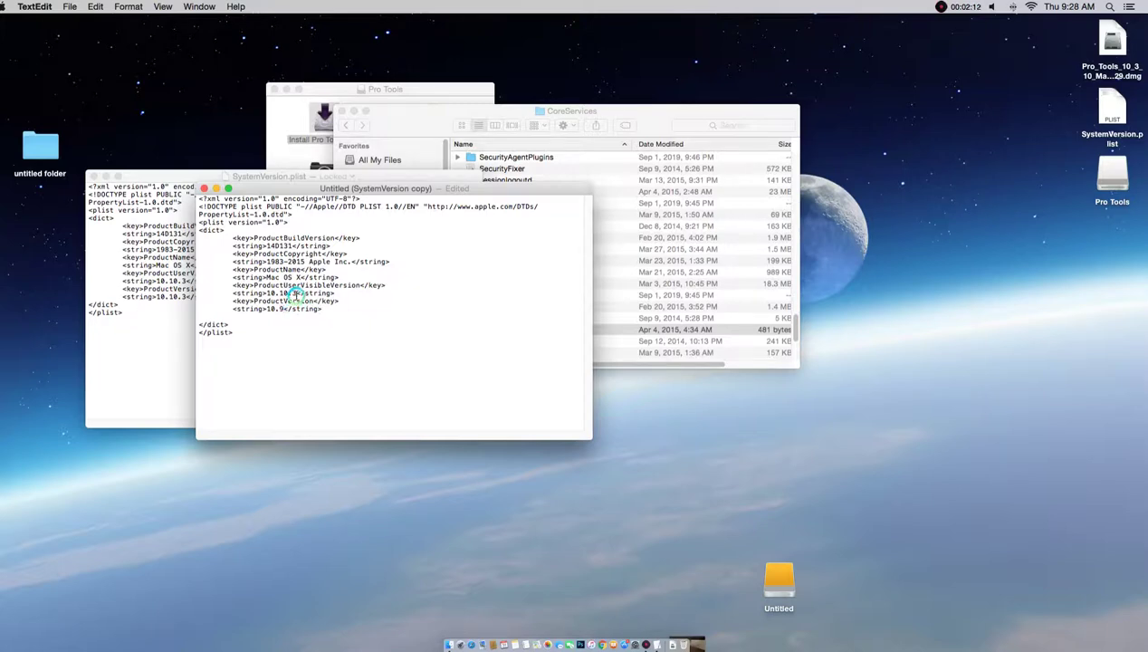
left_click(295, 292)
- Save the duplicate as 'SystemVersion copy' in Documents and close both plist windows
left_click(205, 190)
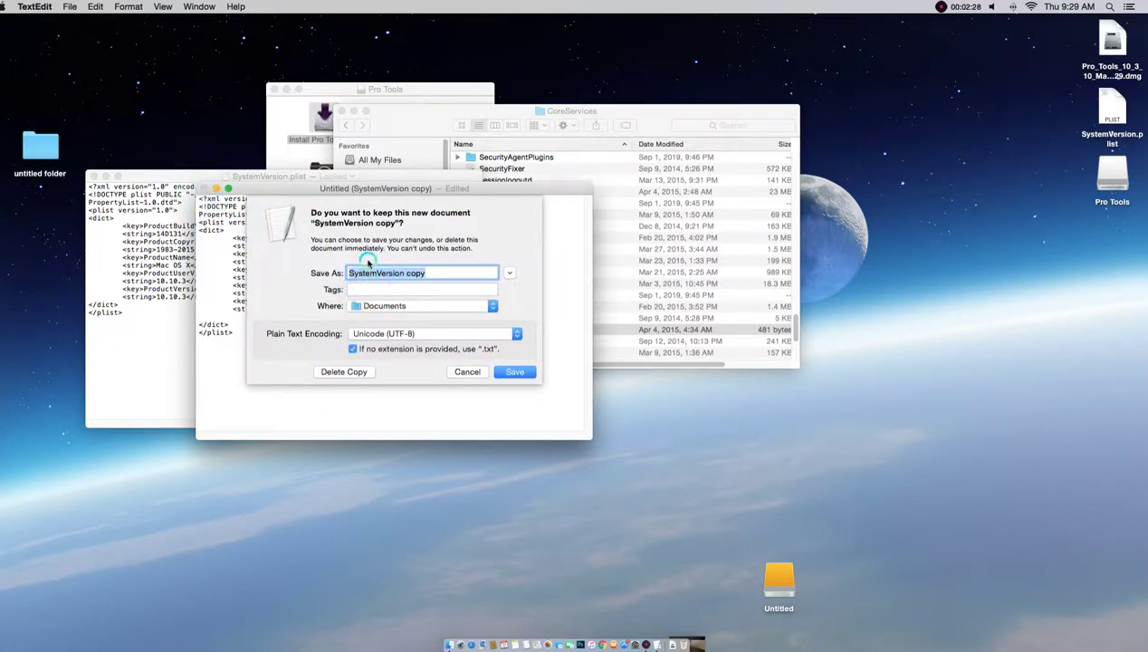
left_click(514, 373)
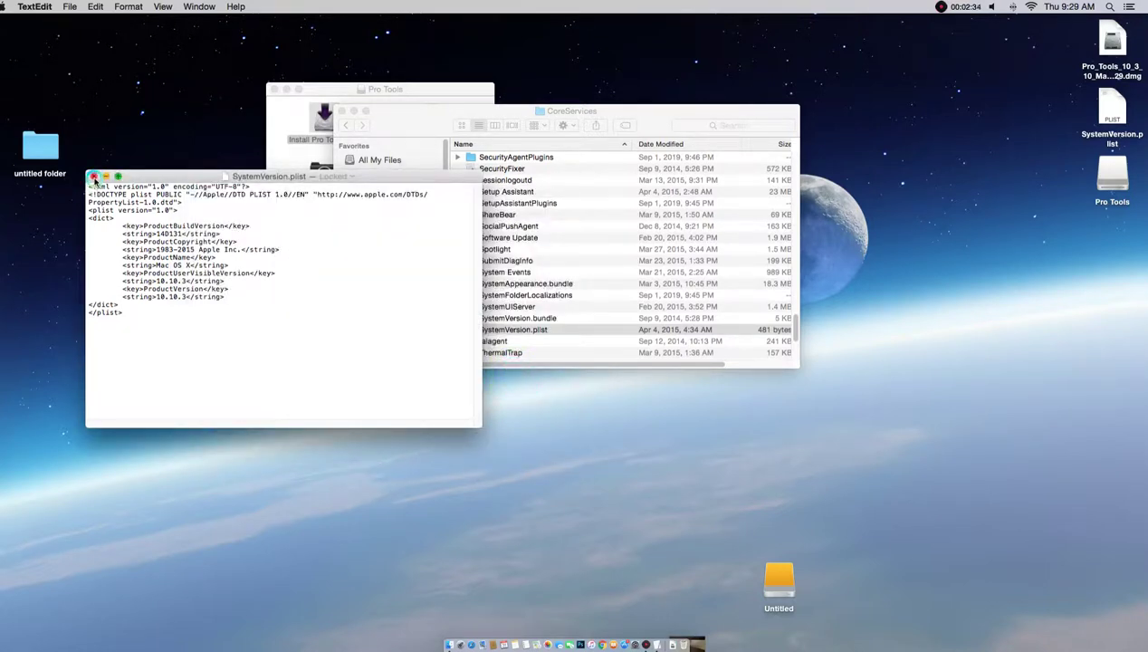
left_click(95, 177)
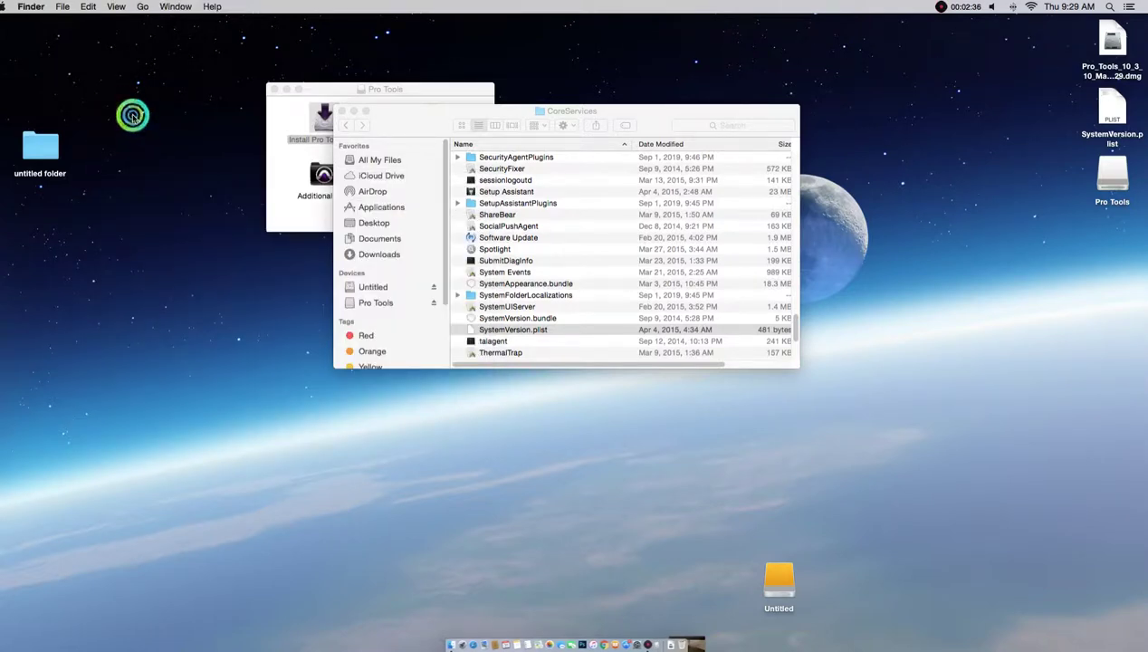
- Go to the Documents folder and reposition its Finder window
left_click(143, 8)
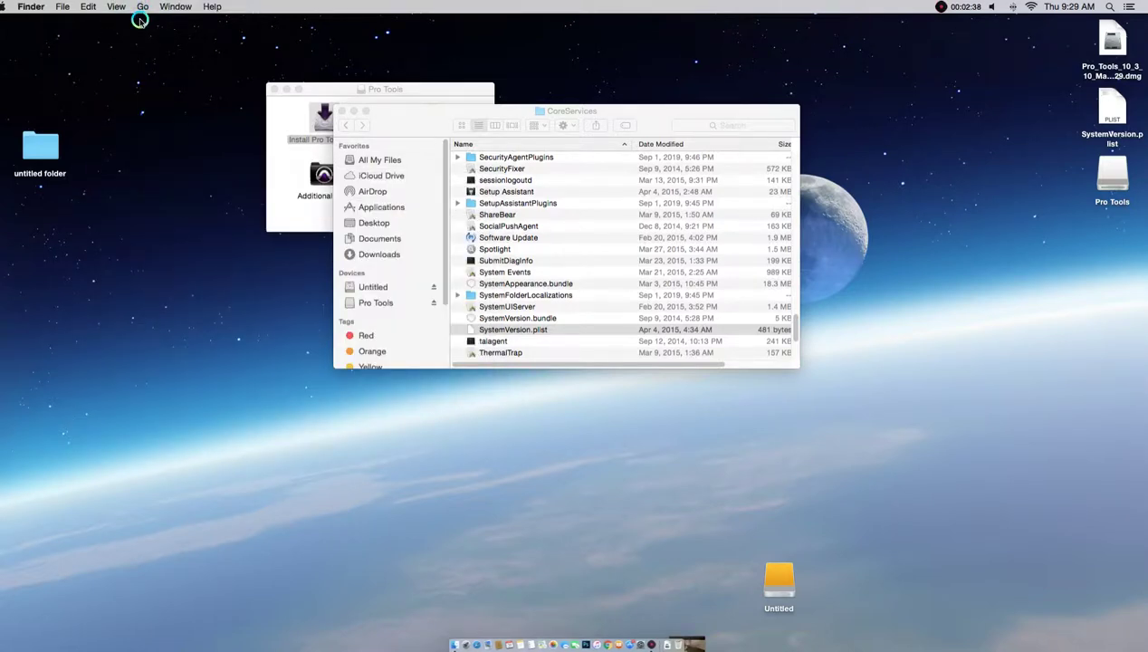
left_click(143, 8)
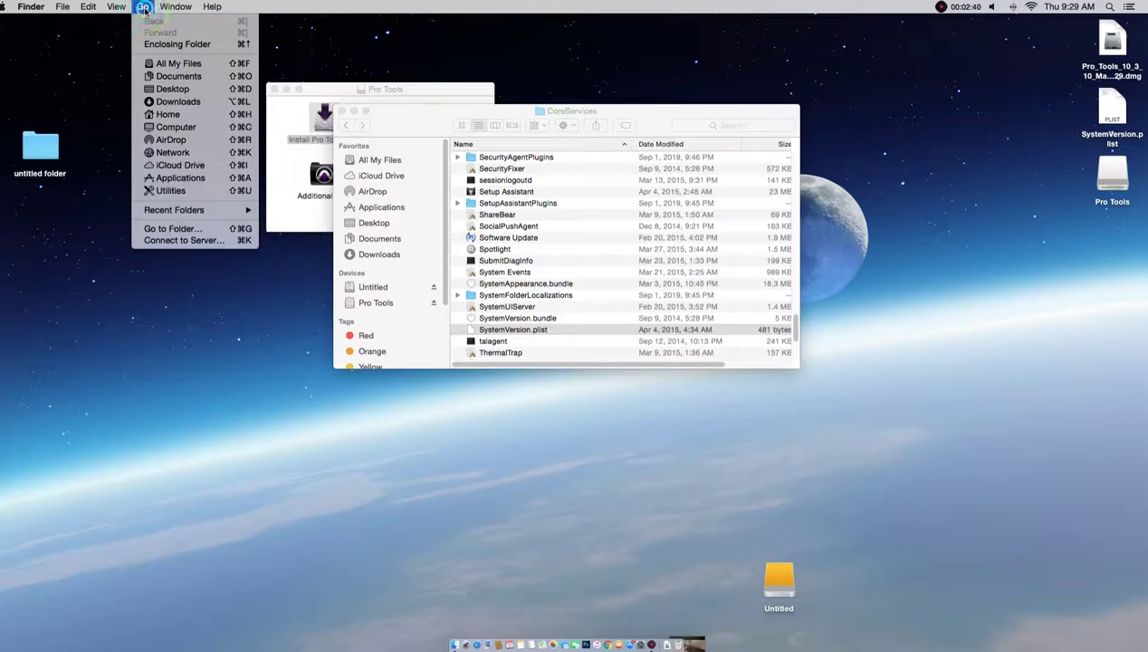
left_click(164, 79)
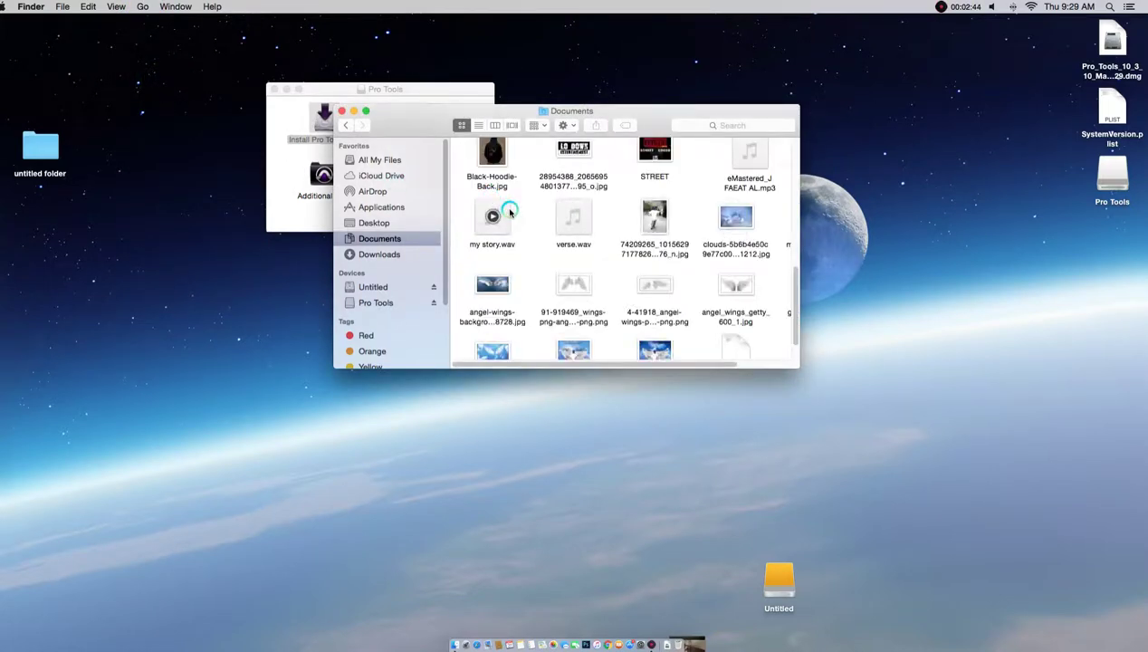
scroll(561, 236, "down", 1)
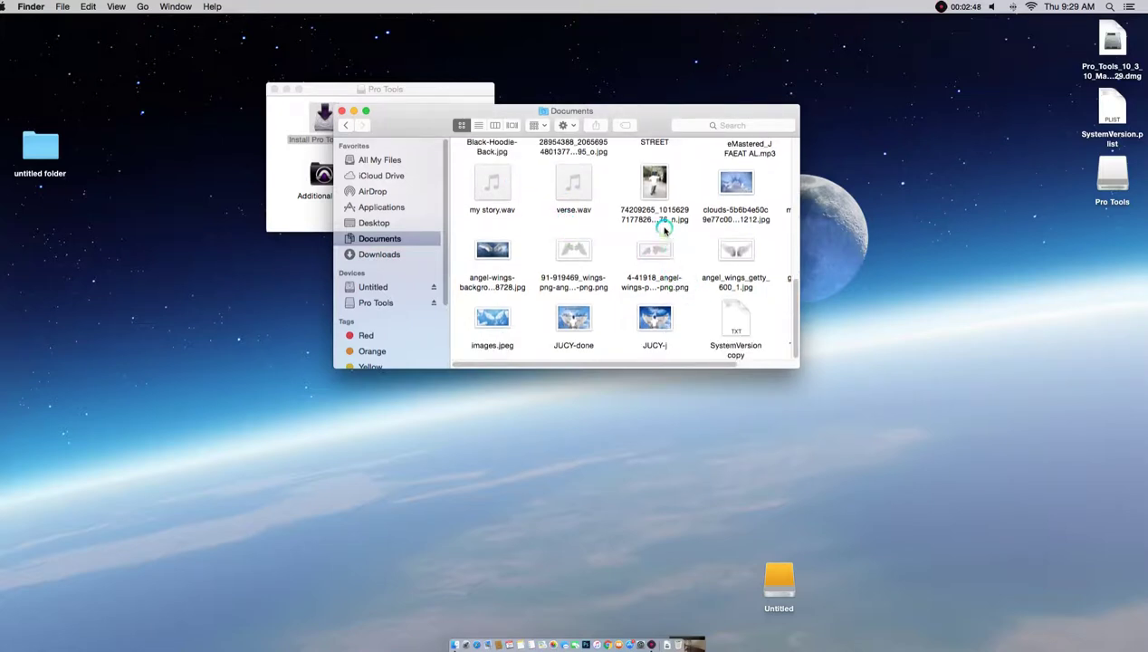
left_click_drag(626, 114, 548, 94)
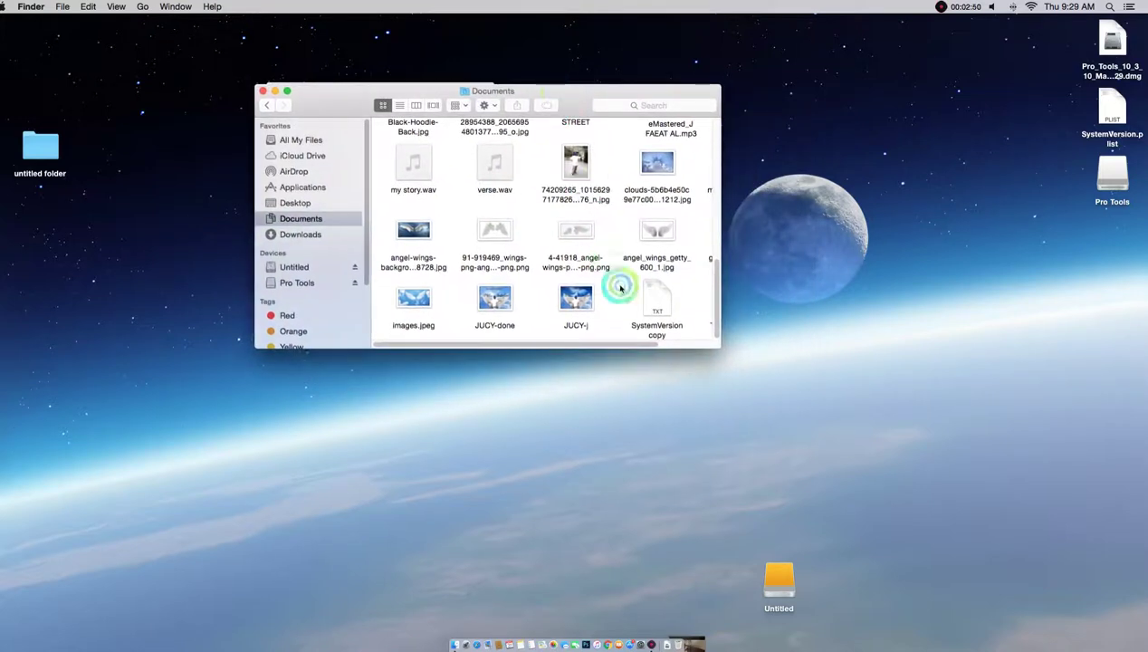
left_click_drag(607, 344, 662, 341)
- Reopen 'SystemVersion copy' to confirm the 10.9 version strings, then close and select it
double_click(598, 328)
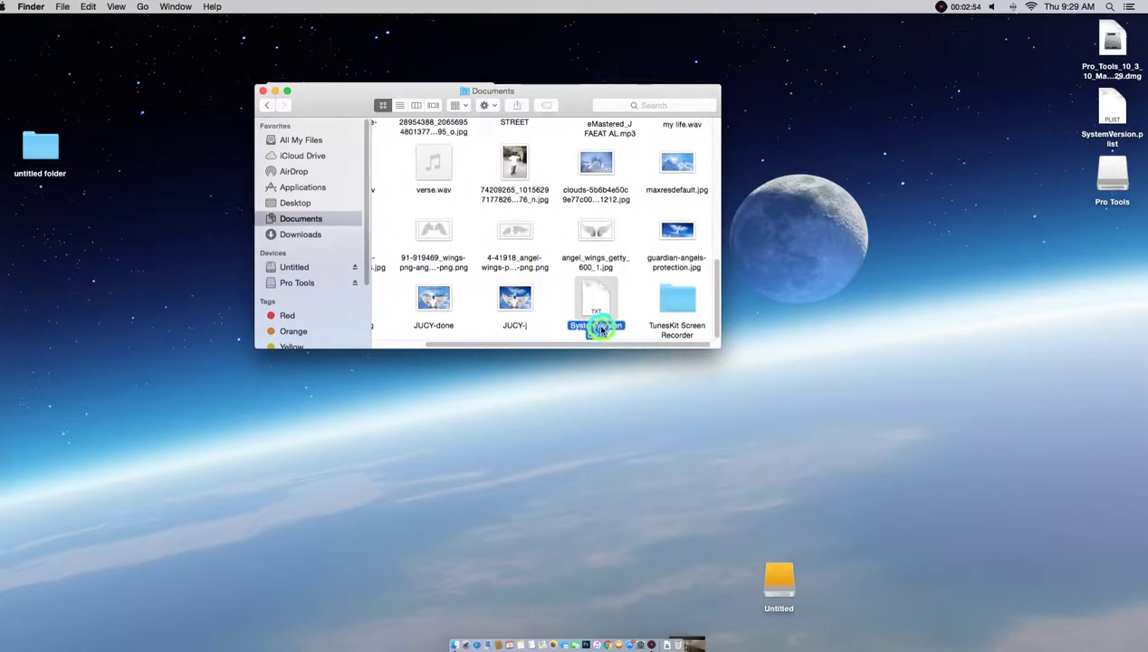
left_click(256, 249)
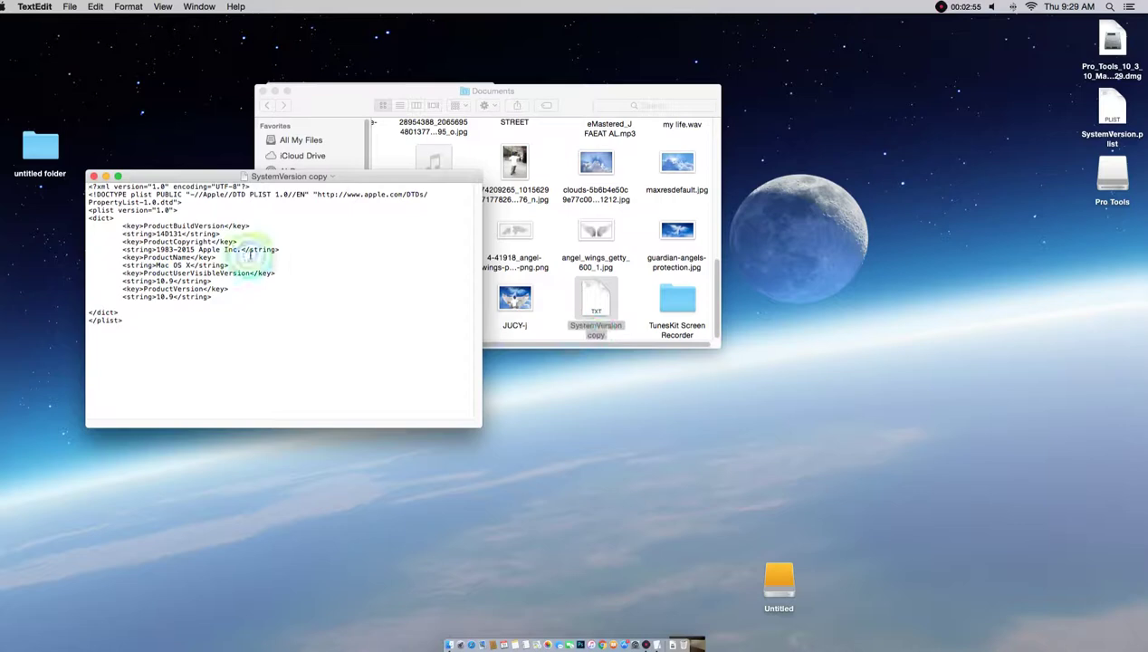
left_click(94, 175)
left_click(605, 327)
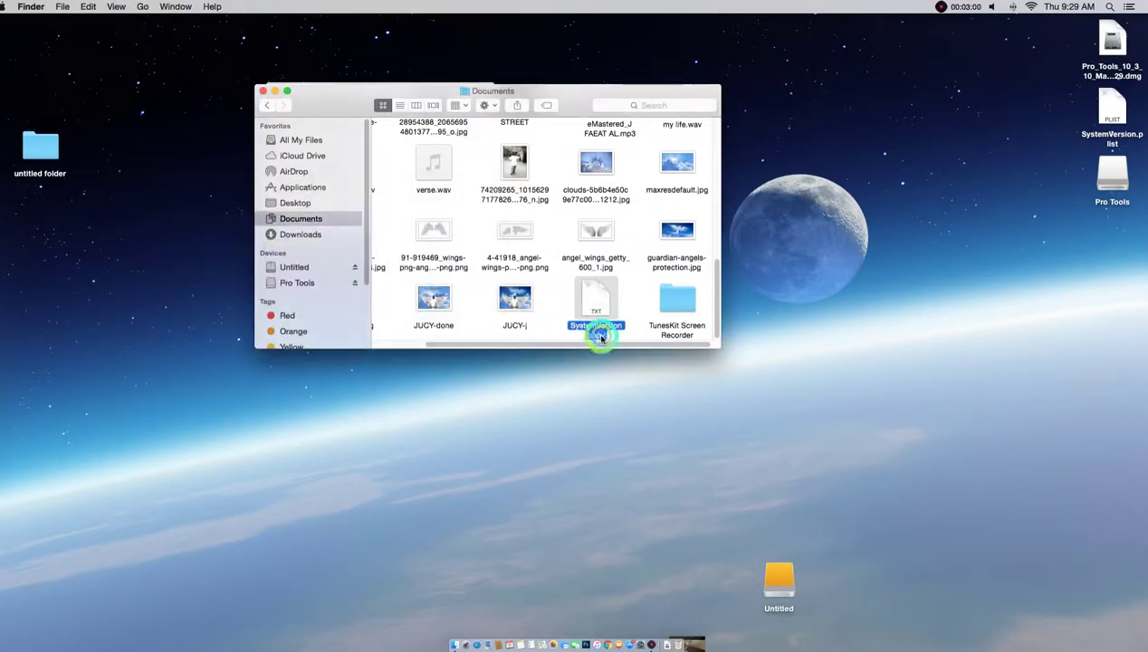
- Rename 'SystemVersion copy' to SystemVersion.plist, accepting .plist instead of .txt
right_click(601, 336)
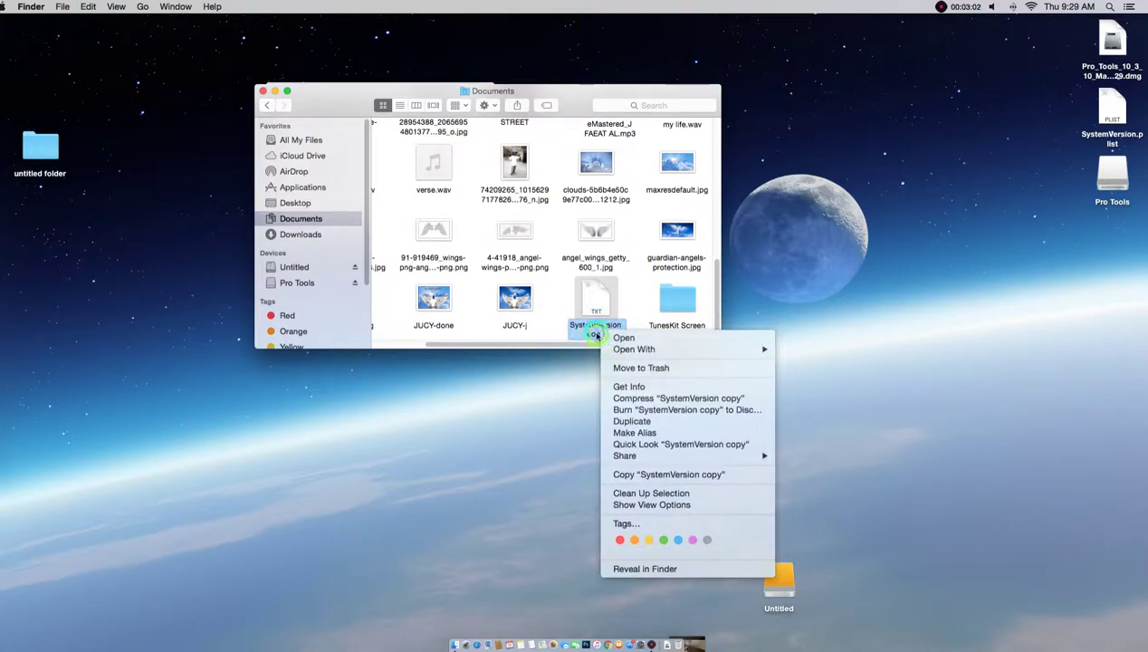
left_click(600, 335)
left_click(606, 335)
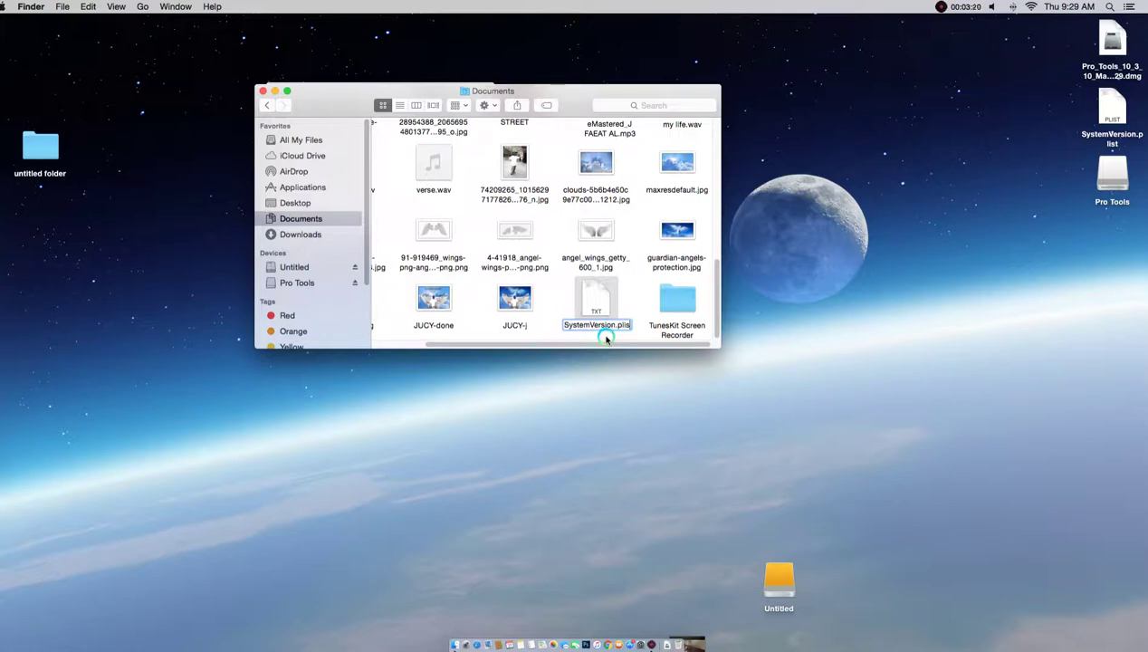
type("t")
key("Return")
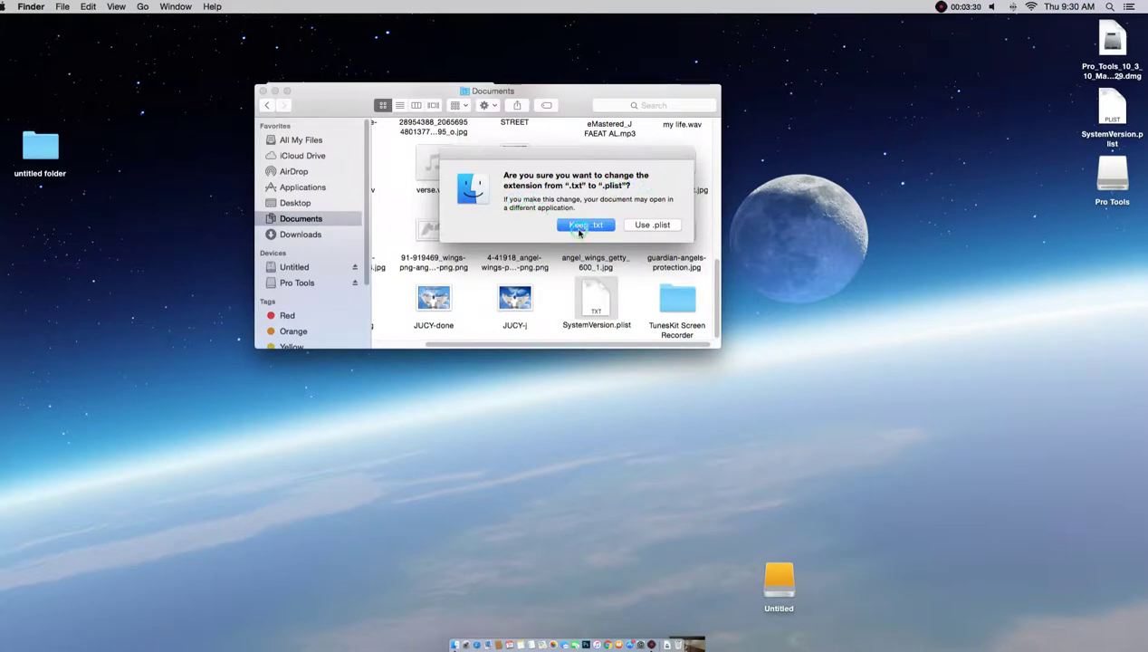
left_click(646, 226)
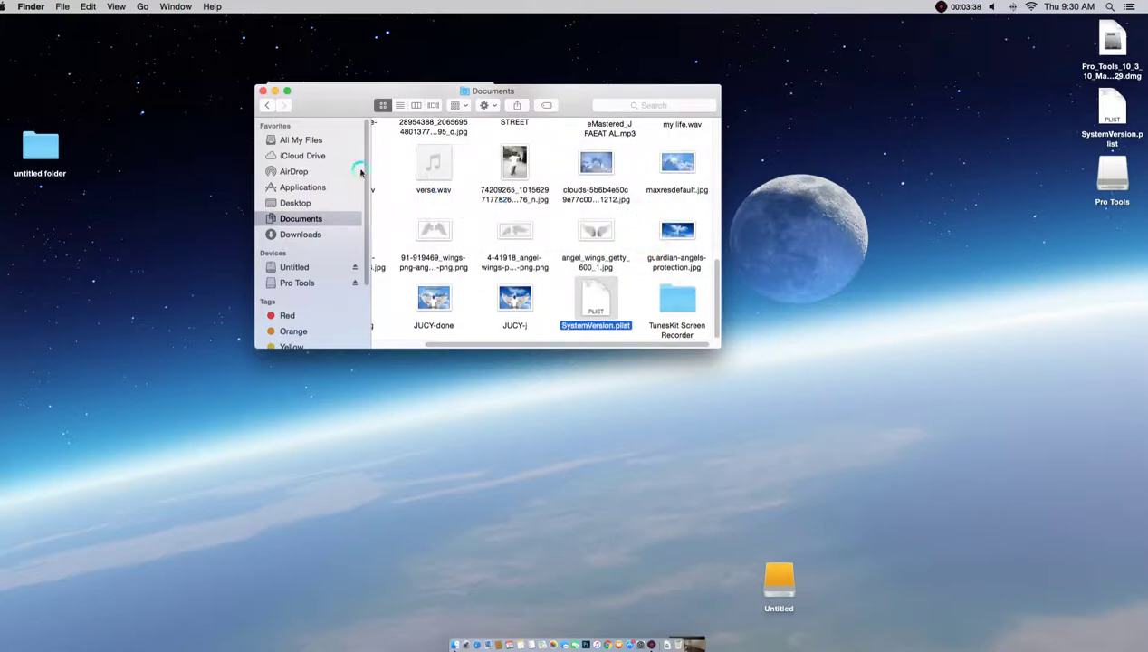
- Open a second Finder window and move it down and to the right
left_click(218, 142)
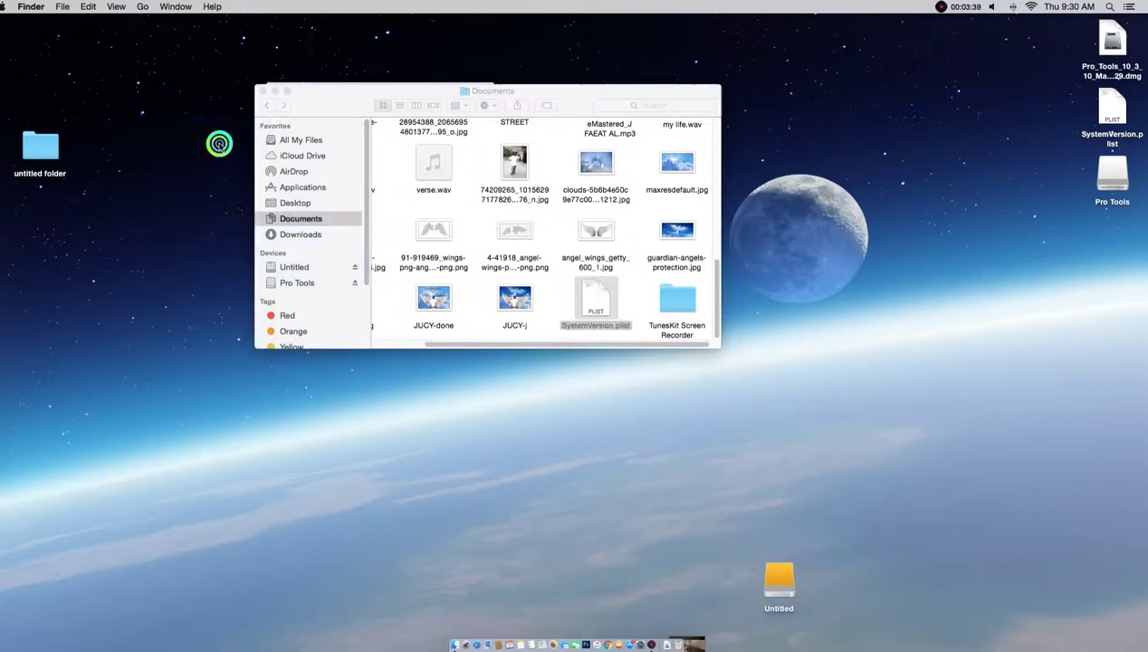
left_click(63, 7)
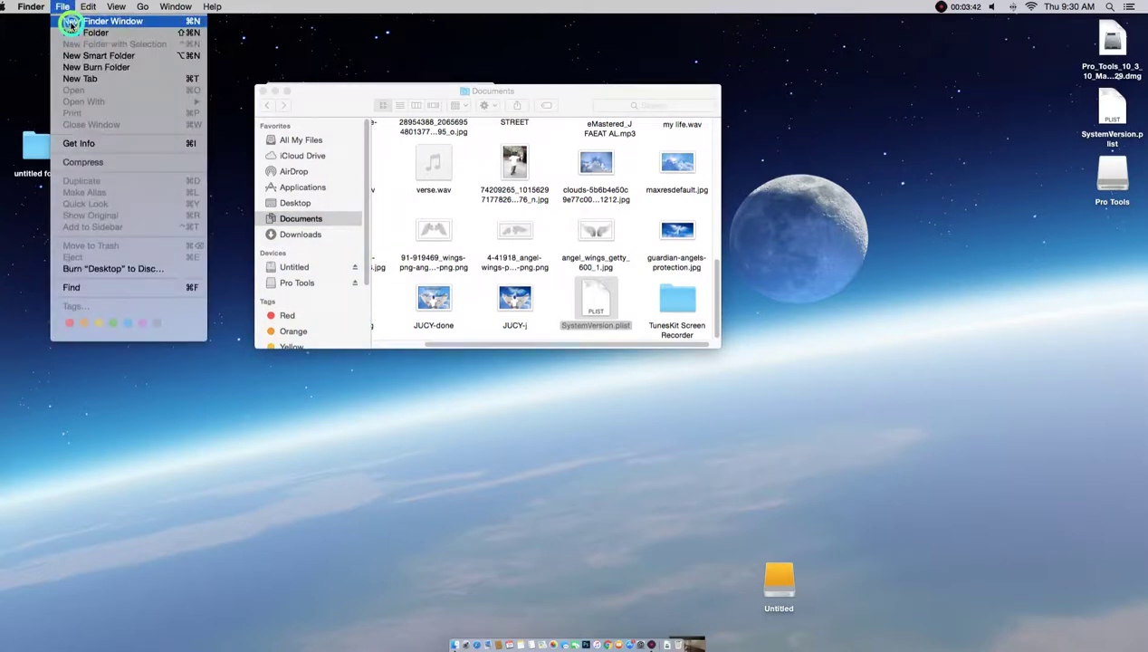
left_click(70, 22)
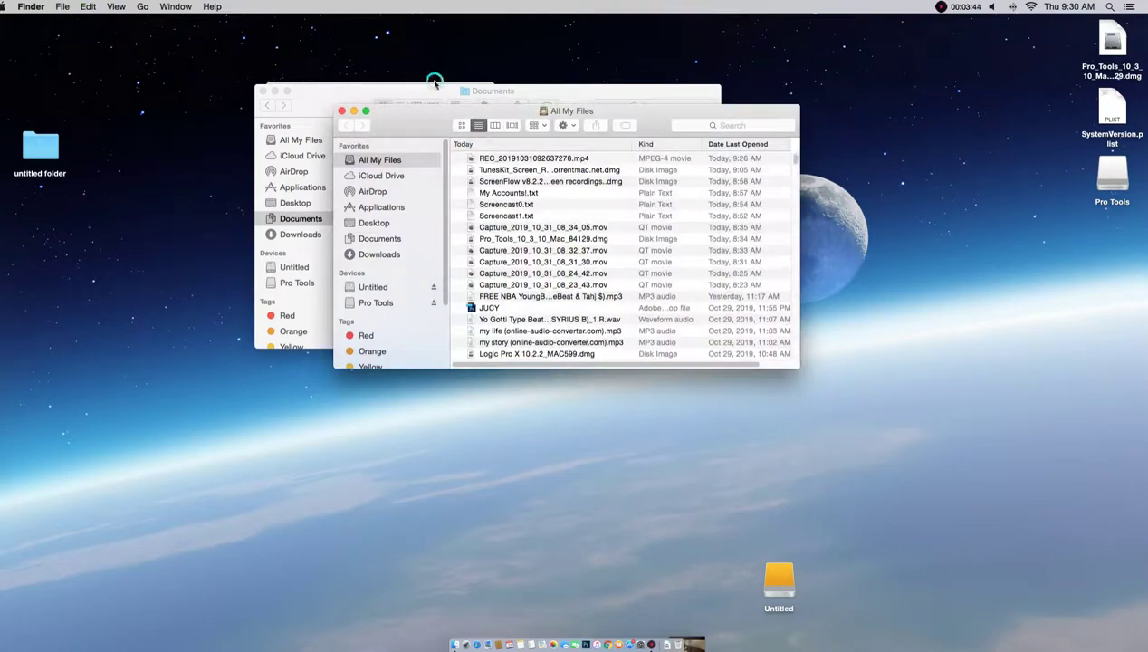
left_click_drag(403, 122, 547, 371)
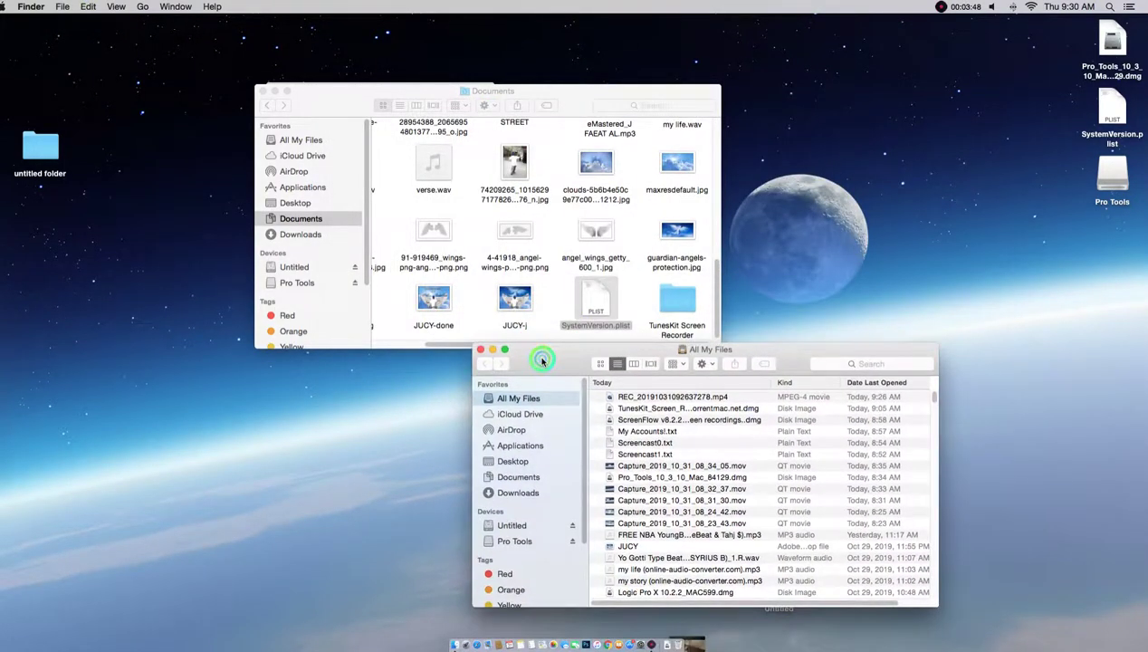
- In it, browse from Go > Computer to disk a › System › Library › CoreServices
left_click(142, 6)
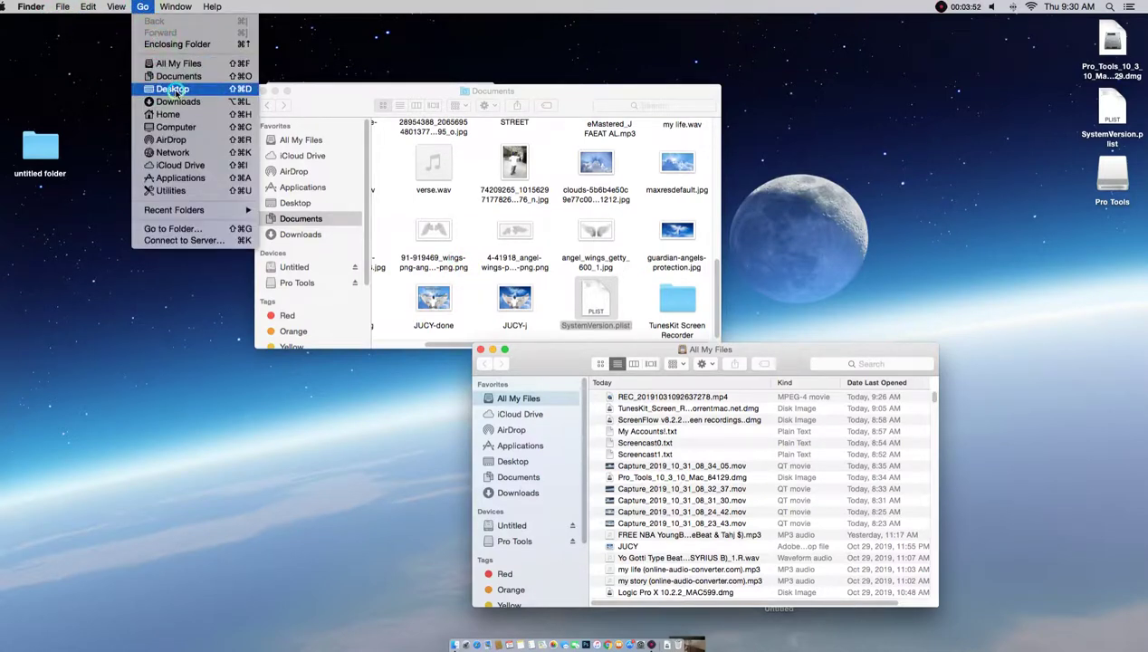
left_click(161, 127)
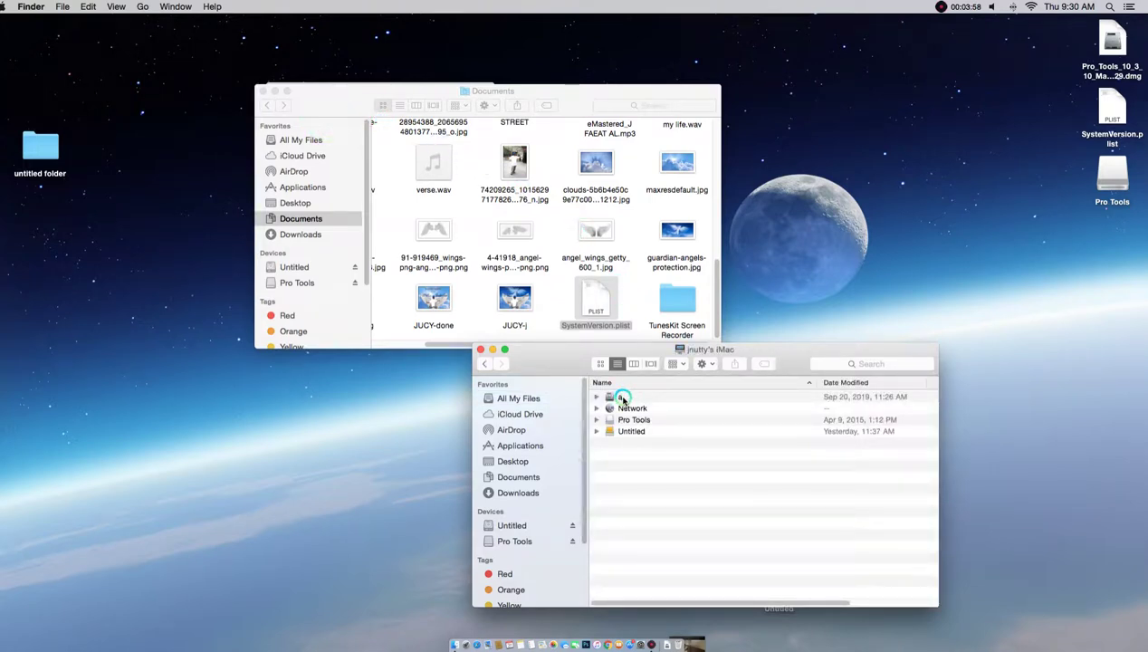
double_click(622, 399)
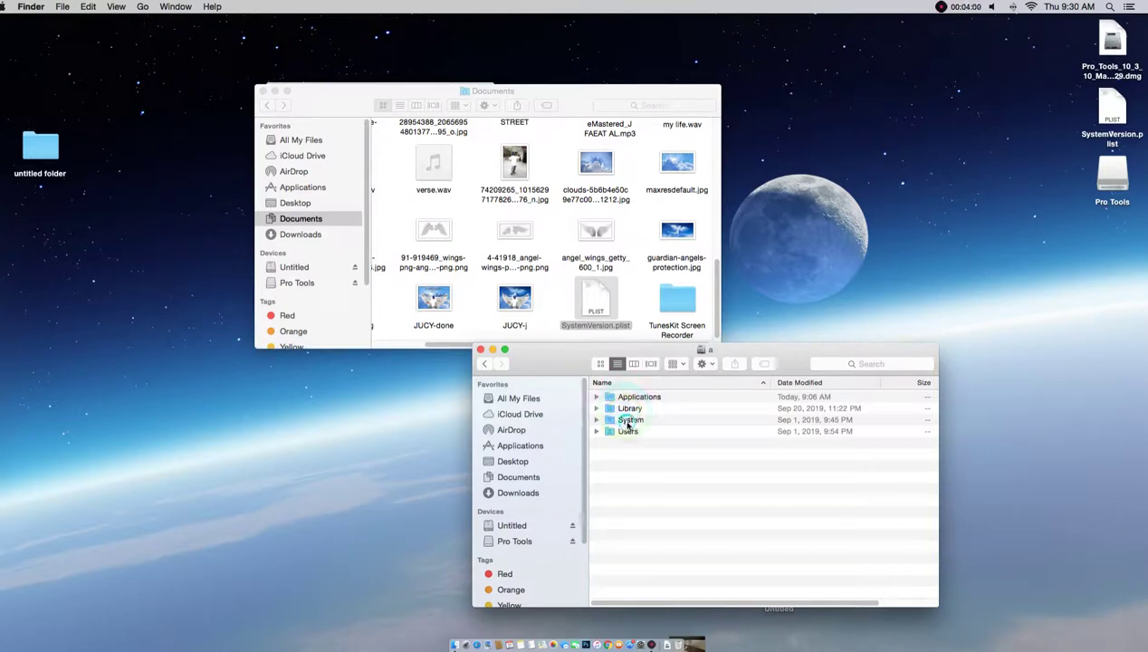
double_click(631, 421)
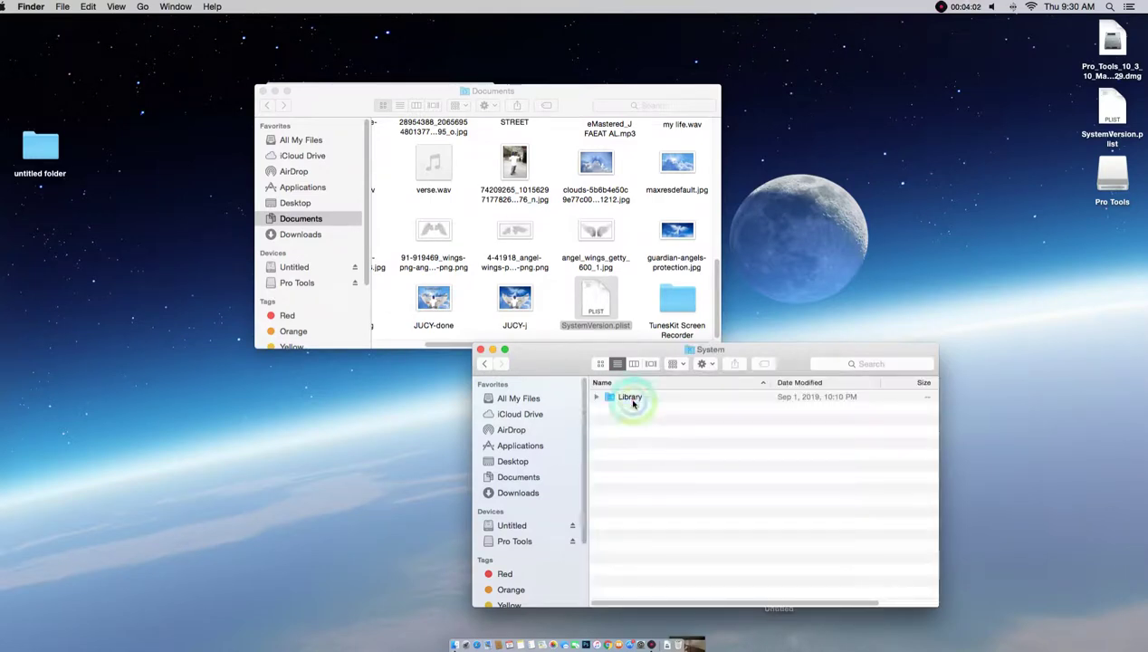
double_click(631, 396)
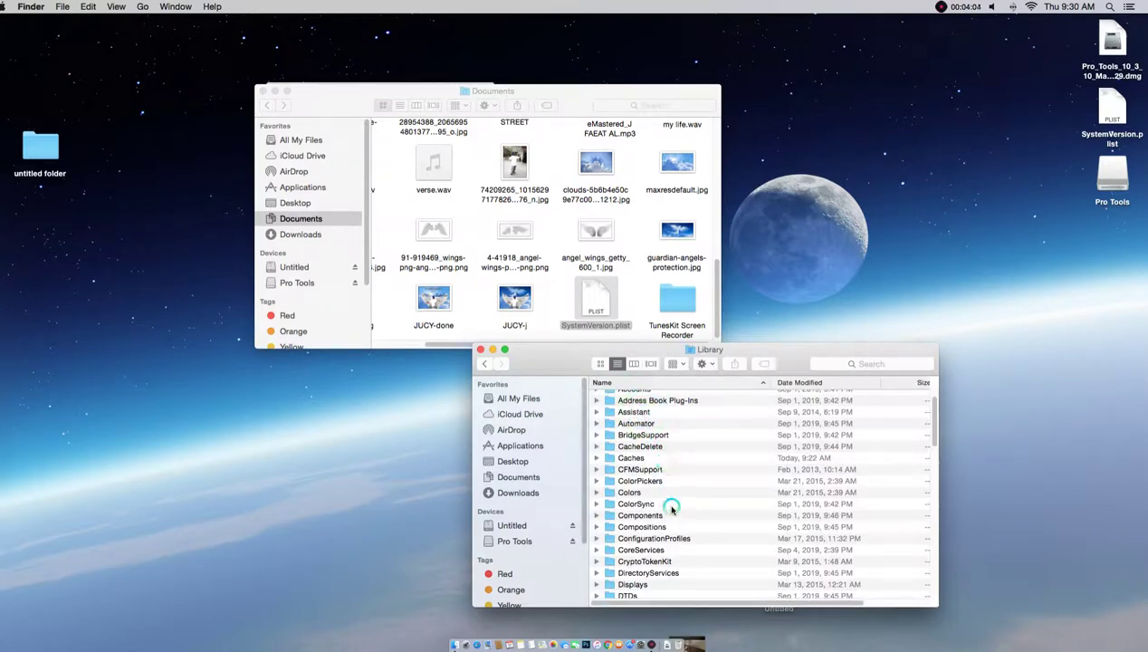
double_click(643, 546)
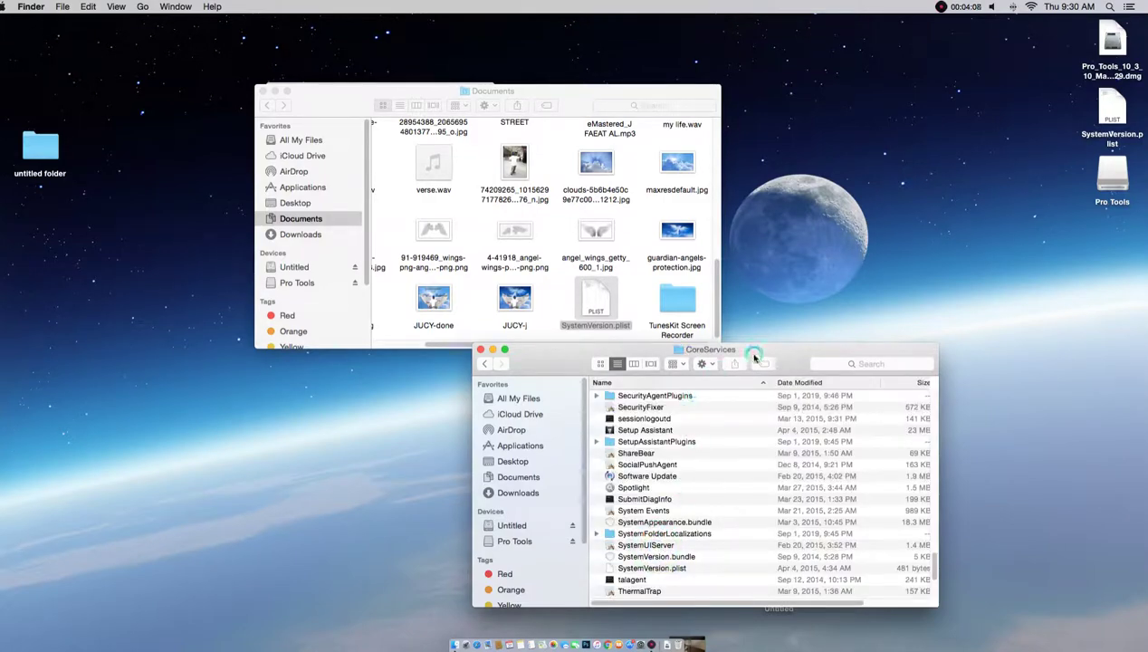
- Drag the edited SystemVersion.plist into CoreServices, authenticating and replacing the original
left_click_drag(772, 350, 1025, 165)
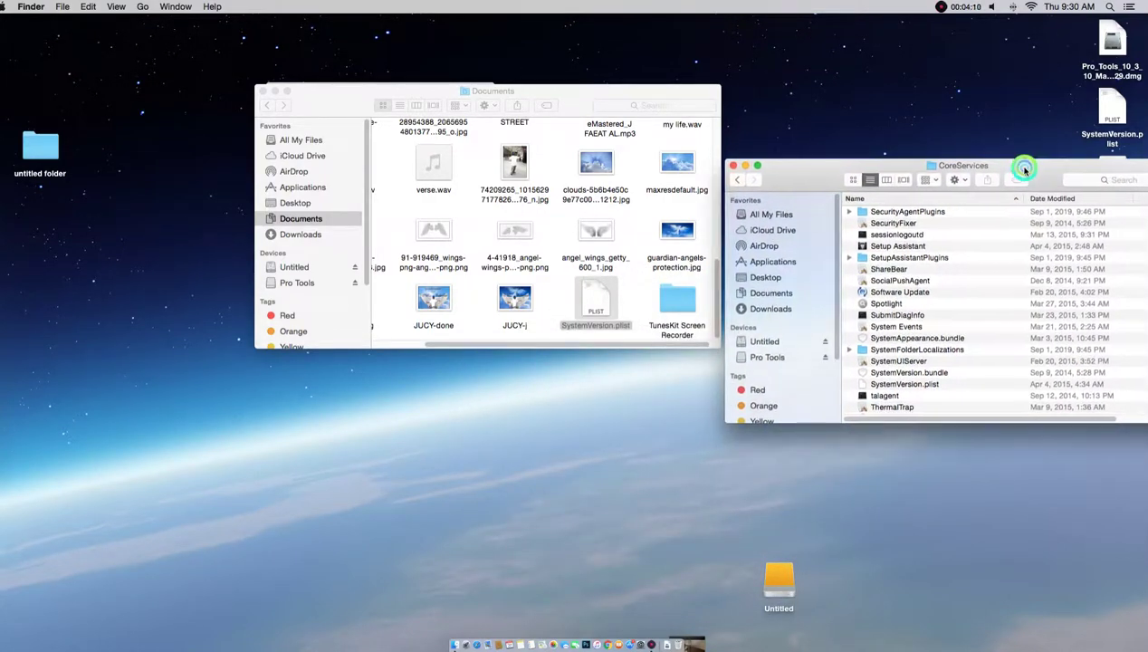
left_click_drag(587, 305, 962, 389)
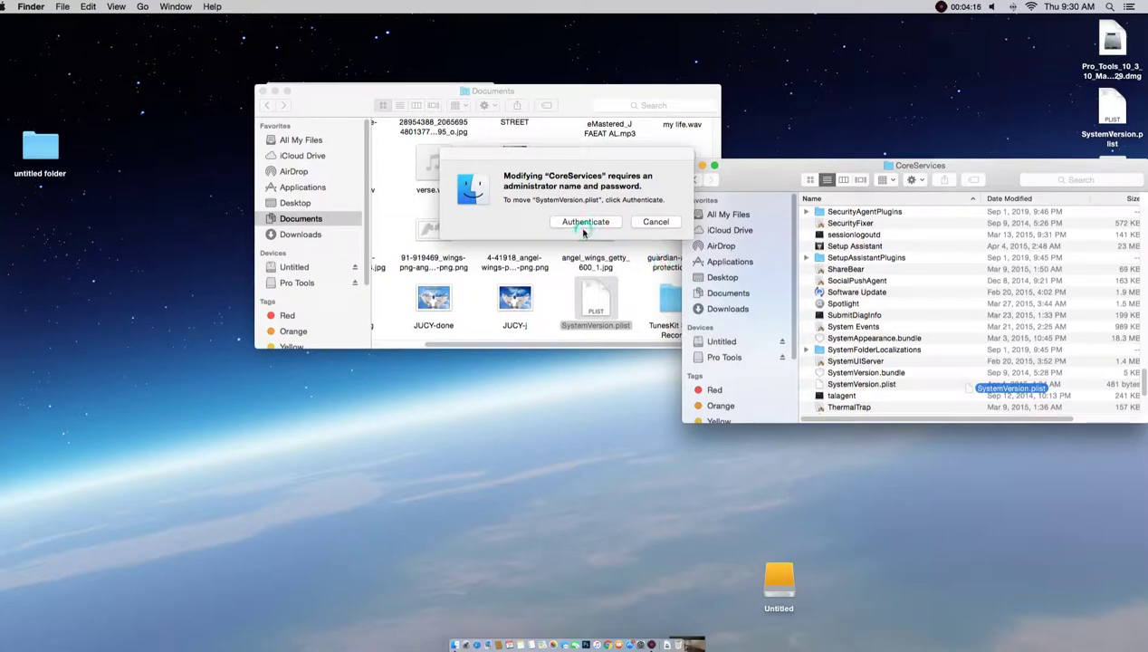
left_click(575, 229)
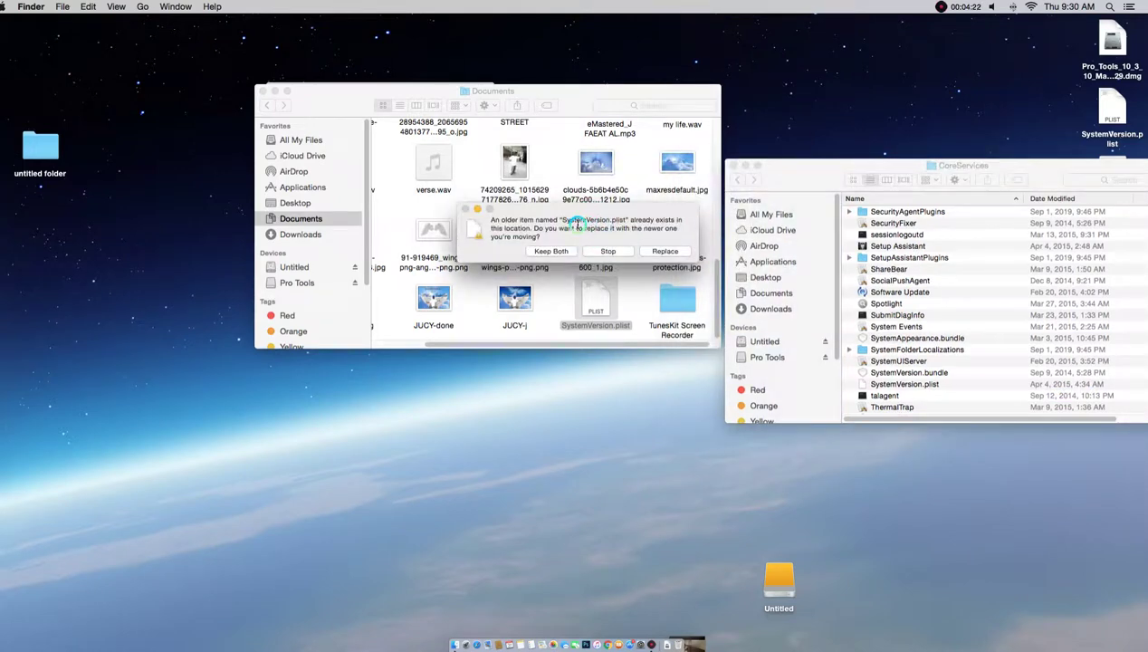
left_click(612, 246)
left_click(660, 254)
left_click(664, 253)
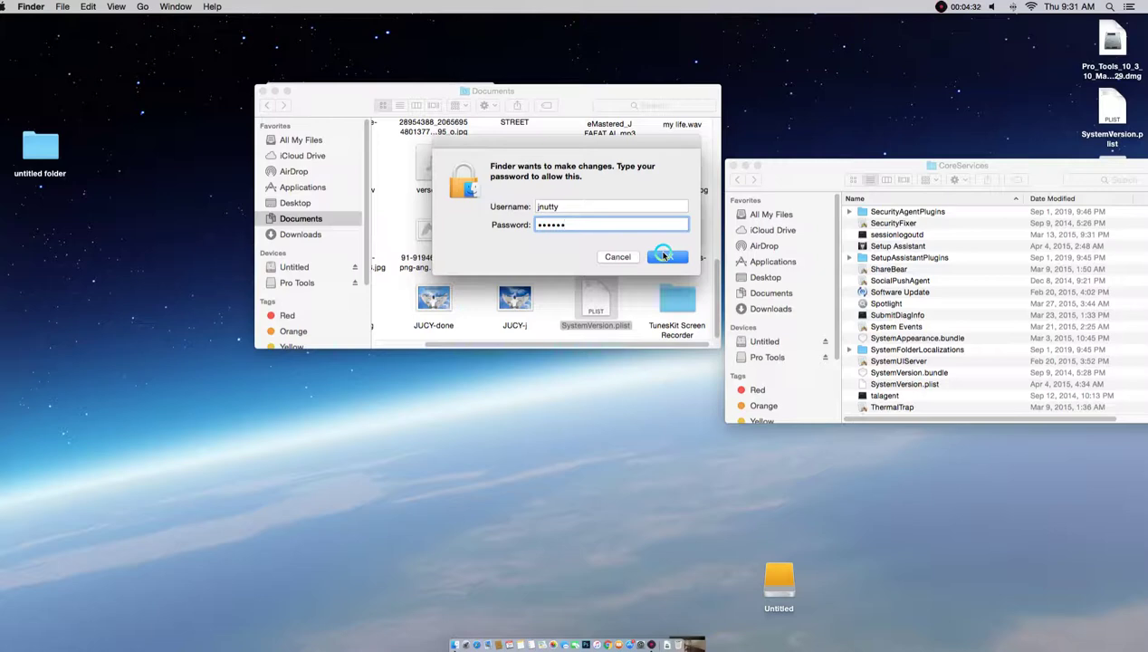
- Move the CoreServices window lower and select the SystemVersion.plist copy on the desktop
left_click(430, 170)
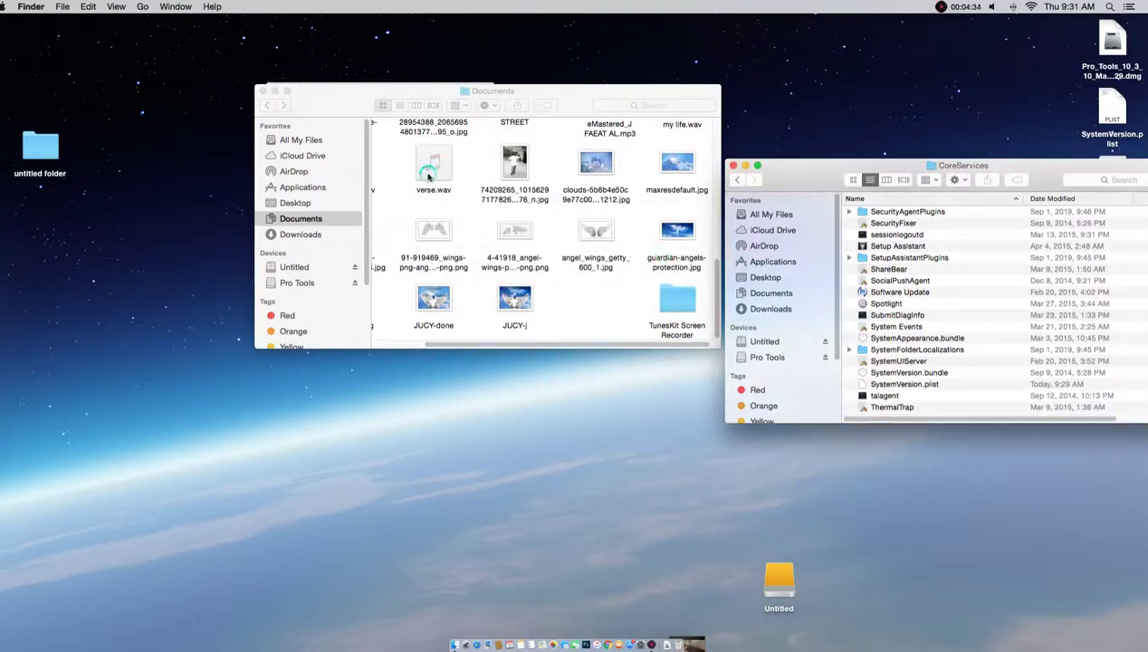
left_click_drag(803, 163, 750, 299)
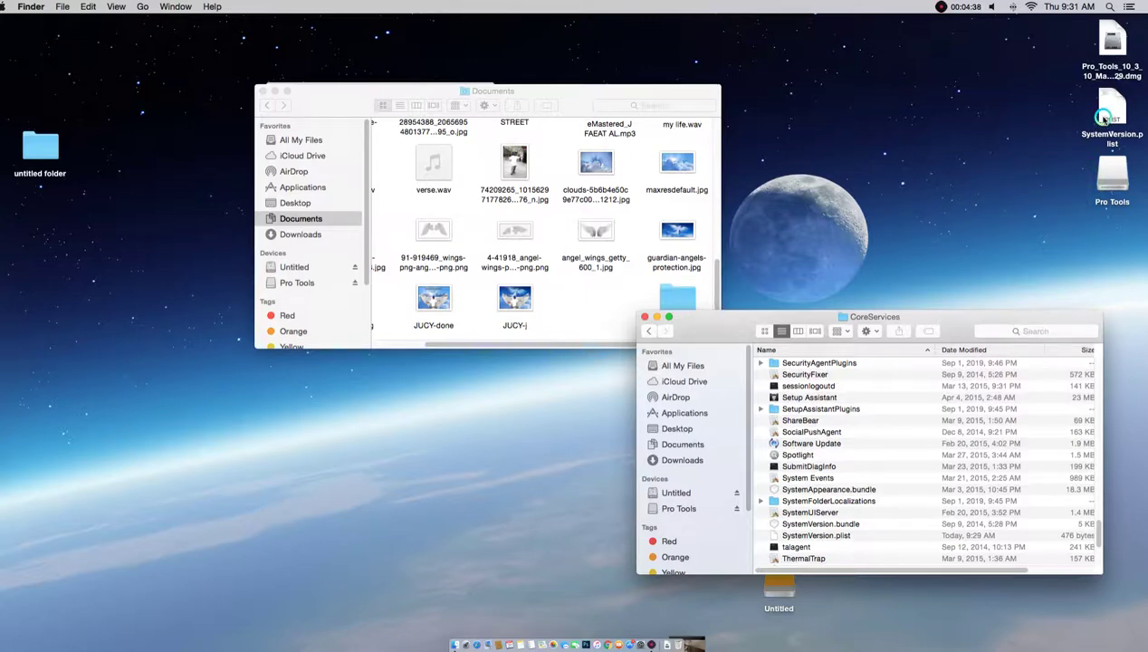
left_click(1104, 118)
- Launch the Install Pro Tools.pkg installer from the Pro Tools disk and let its compatibility check run
left_click(1105, 110)
left_click(327, 102)
left_click_drag(327, 102, 277, 256)
left_click(327, 125)
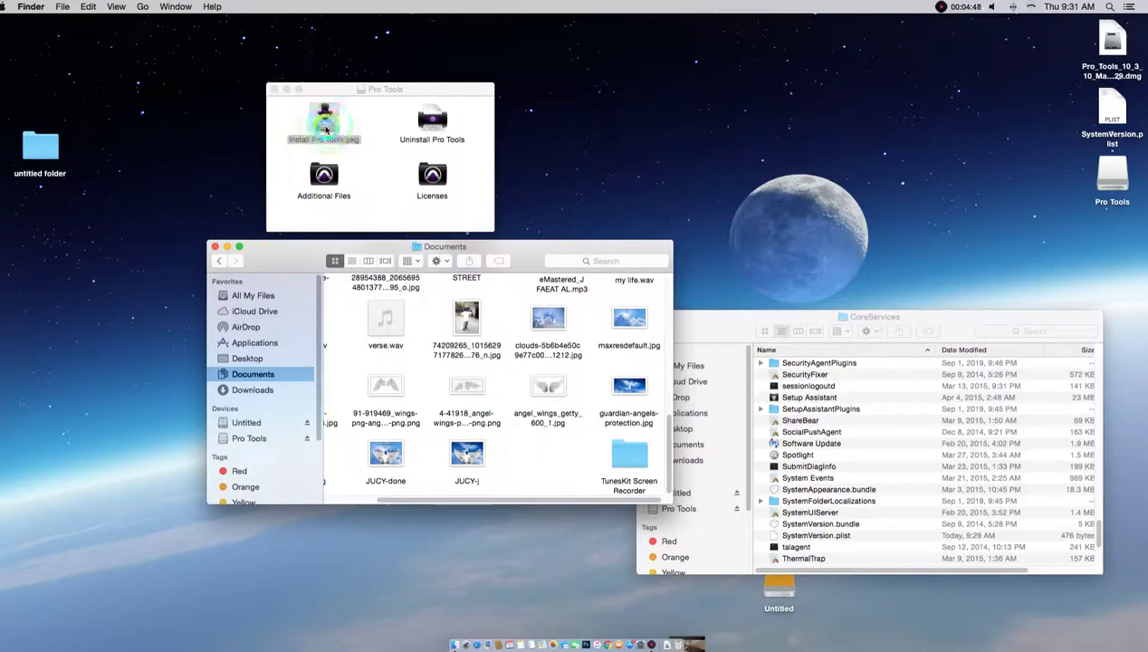
double_click(327, 127)
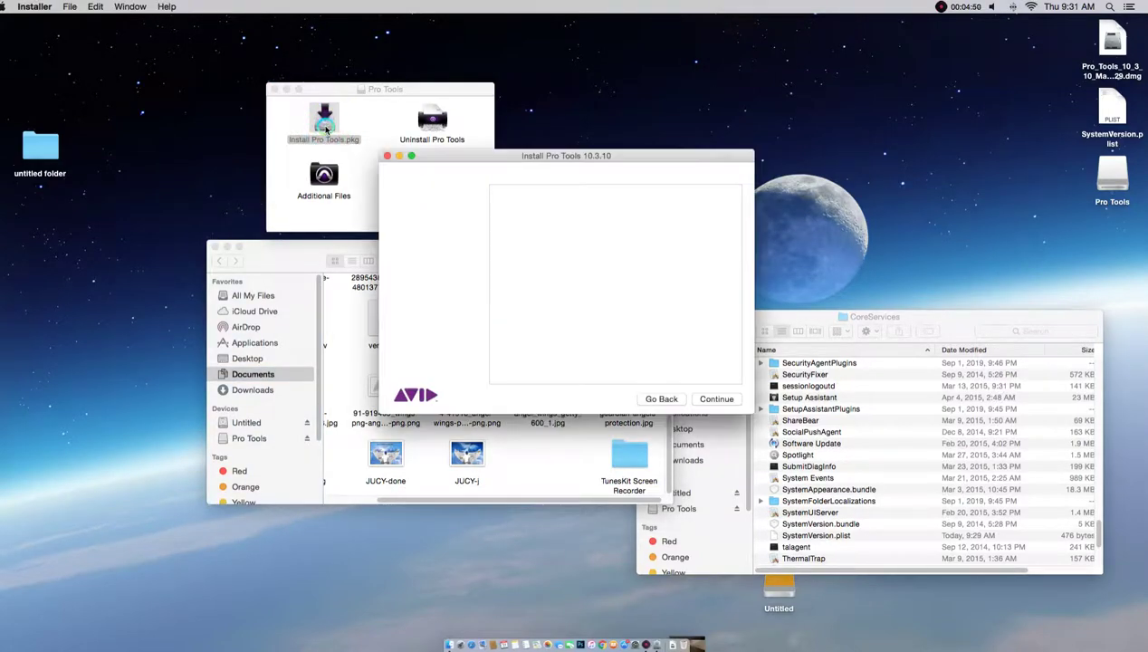
left_click(664, 399)
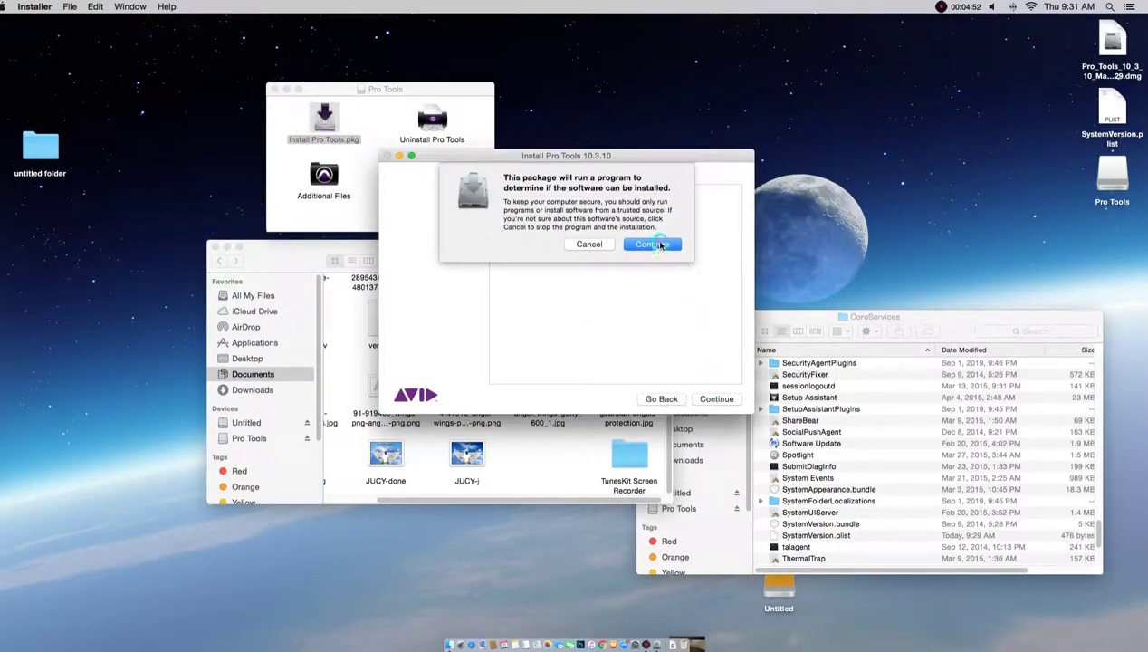
left_click(659, 245)
left_click(700, 401)
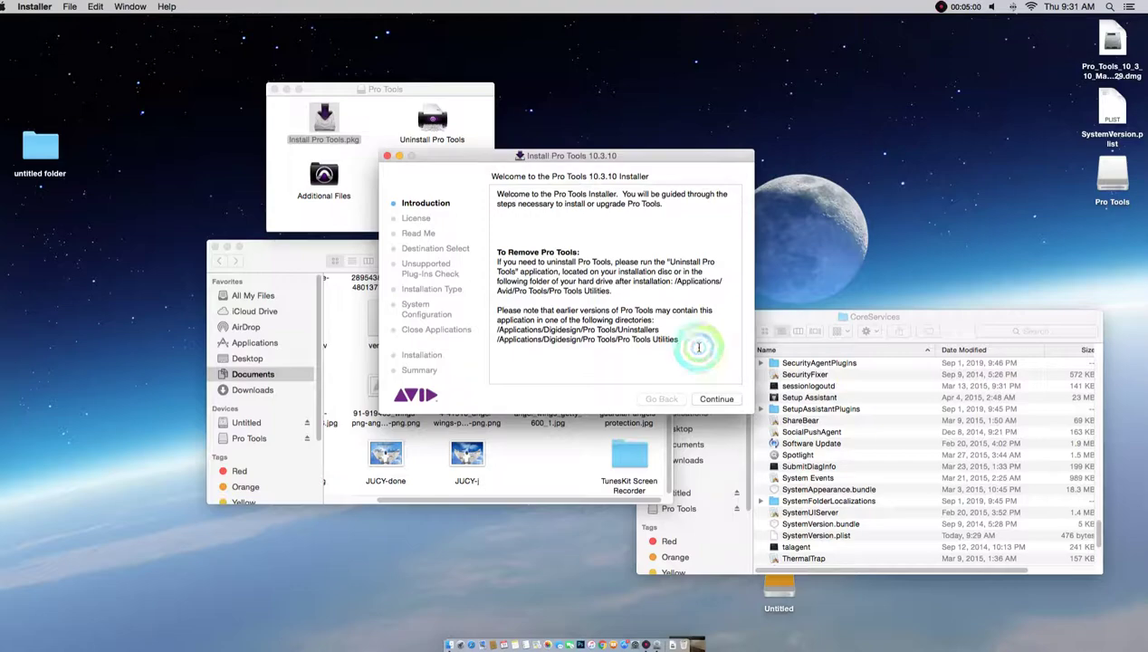
- Agree to the license, choose the standard install on disk a, and authorize with the administrator password
left_click(715, 400)
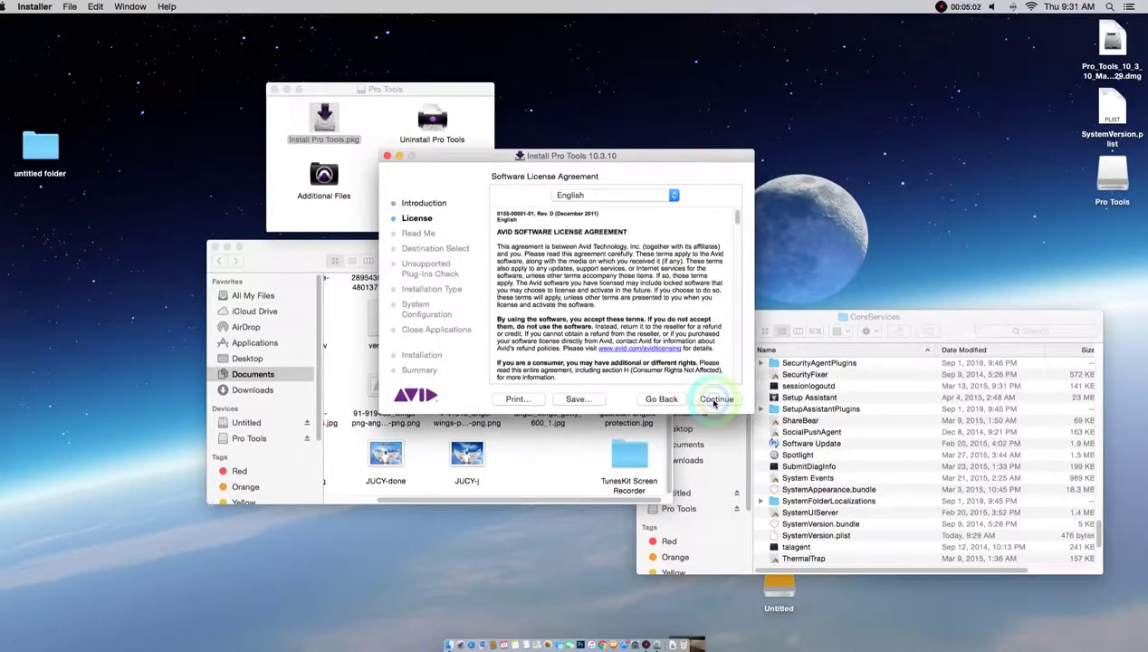
left_click(714, 400)
left_click(687, 218)
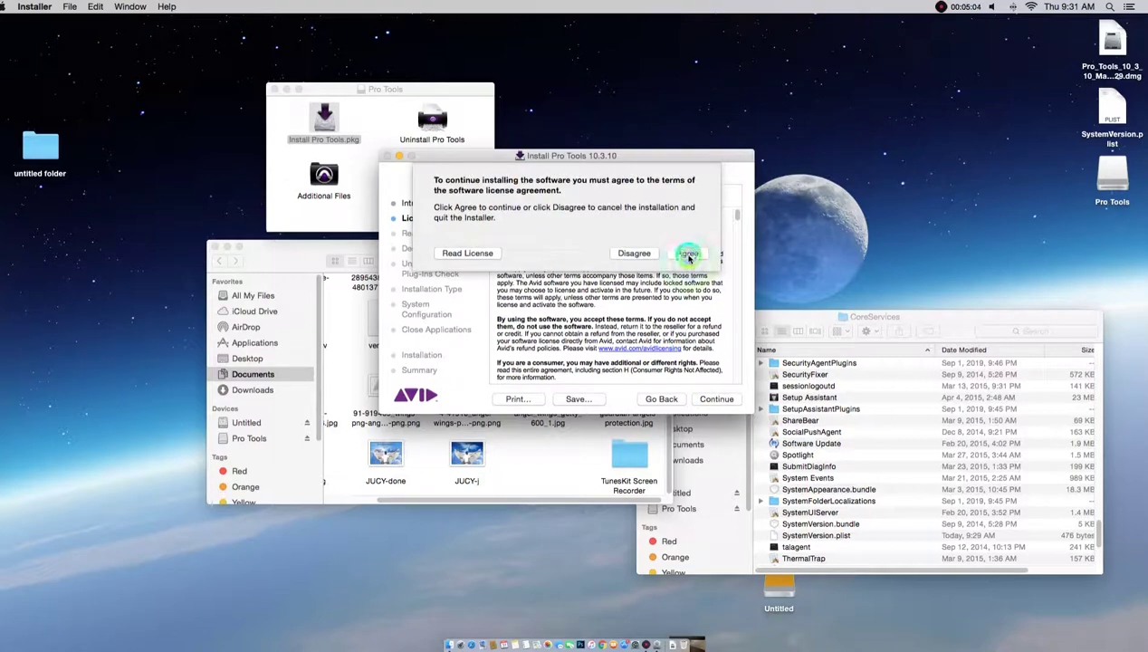
left_click(717, 399)
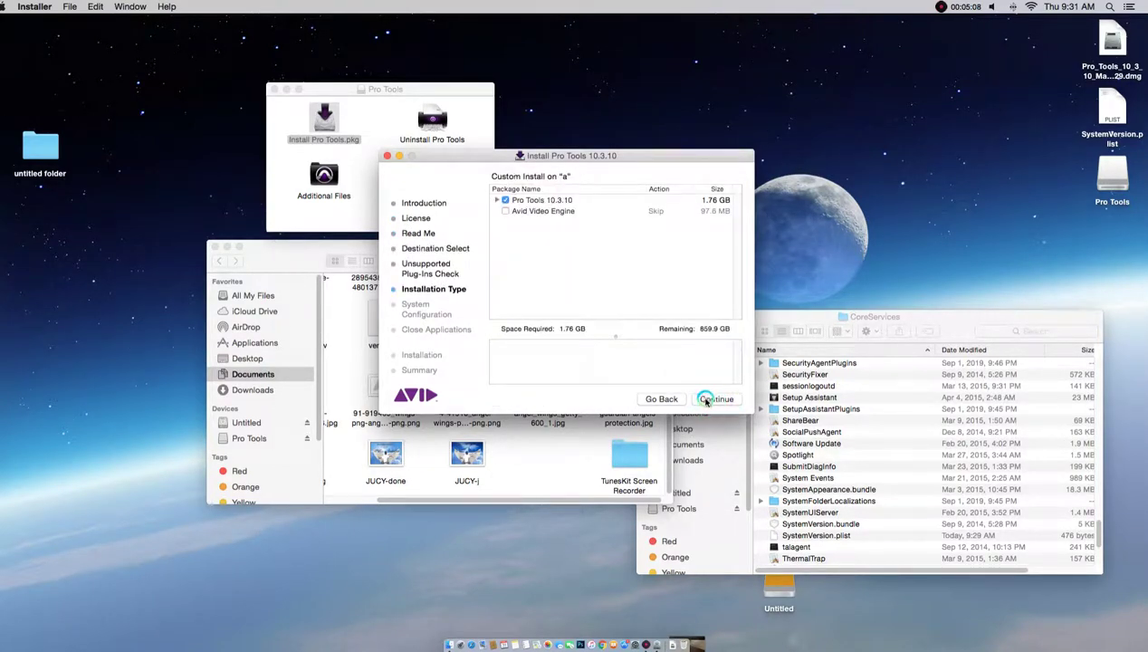
left_click(707, 400)
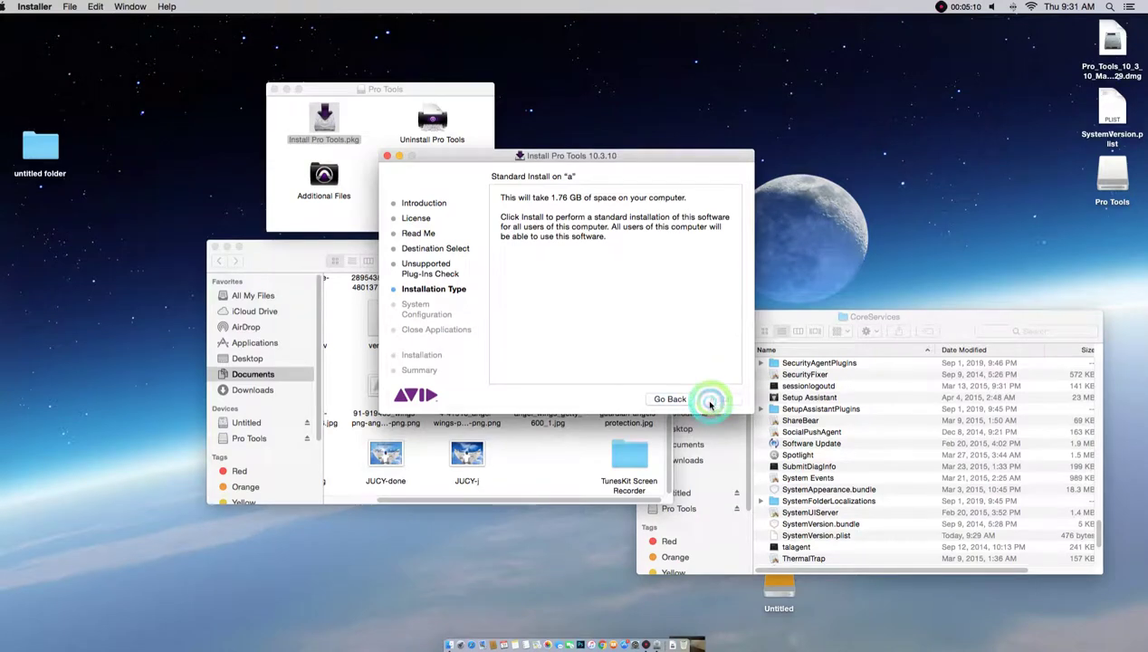
left_click(711, 401)
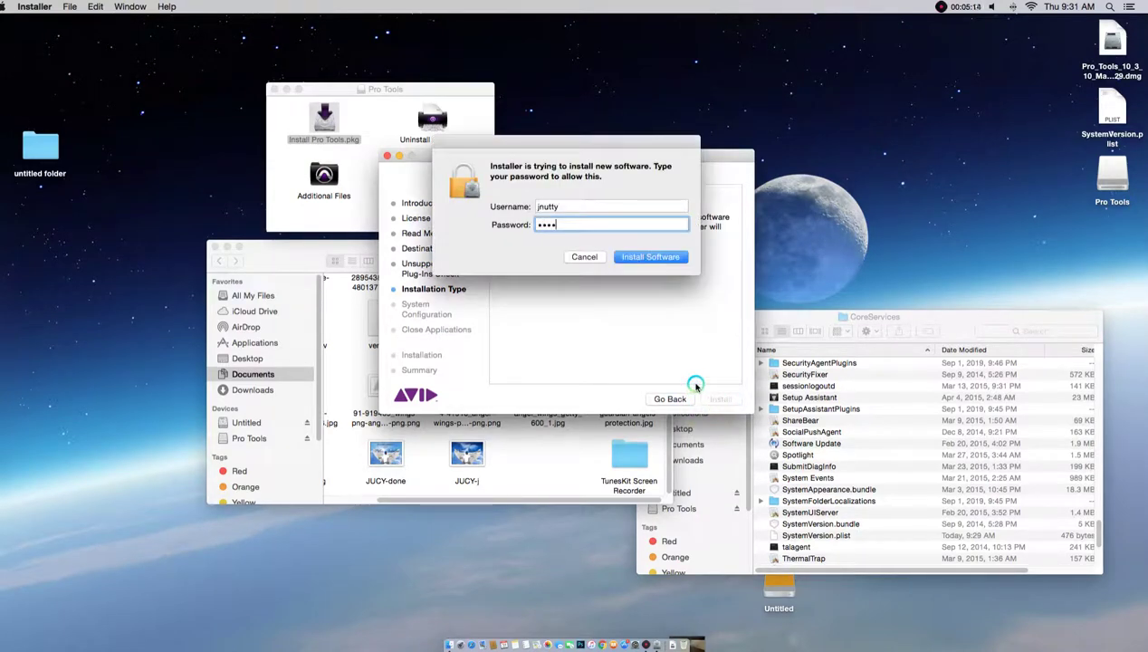
key("Return")
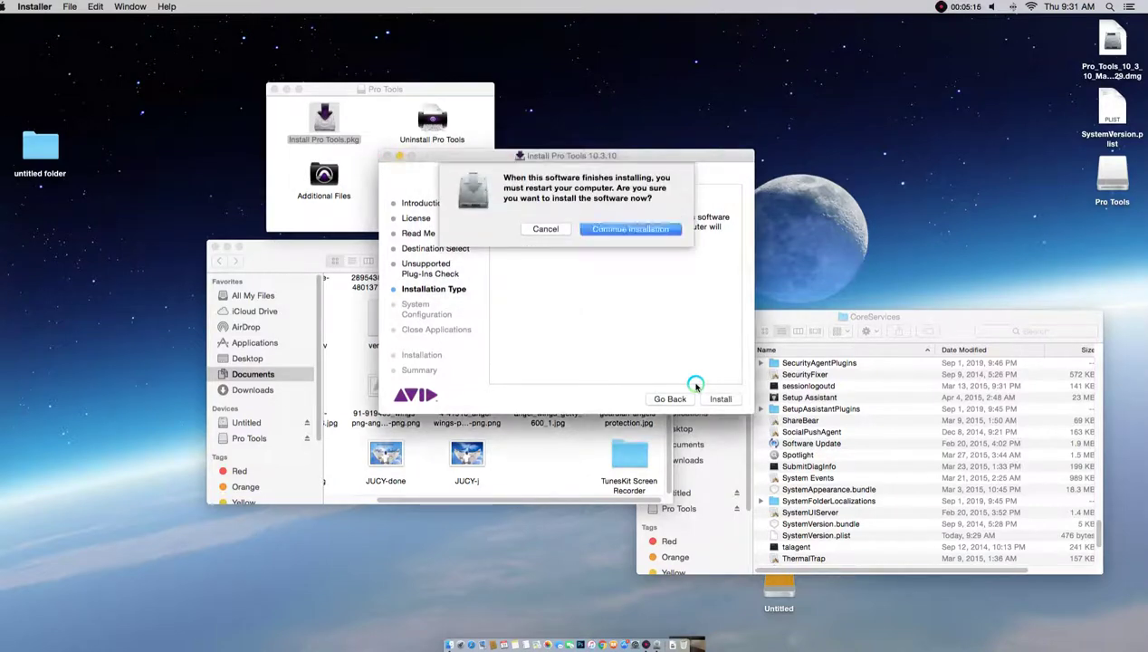